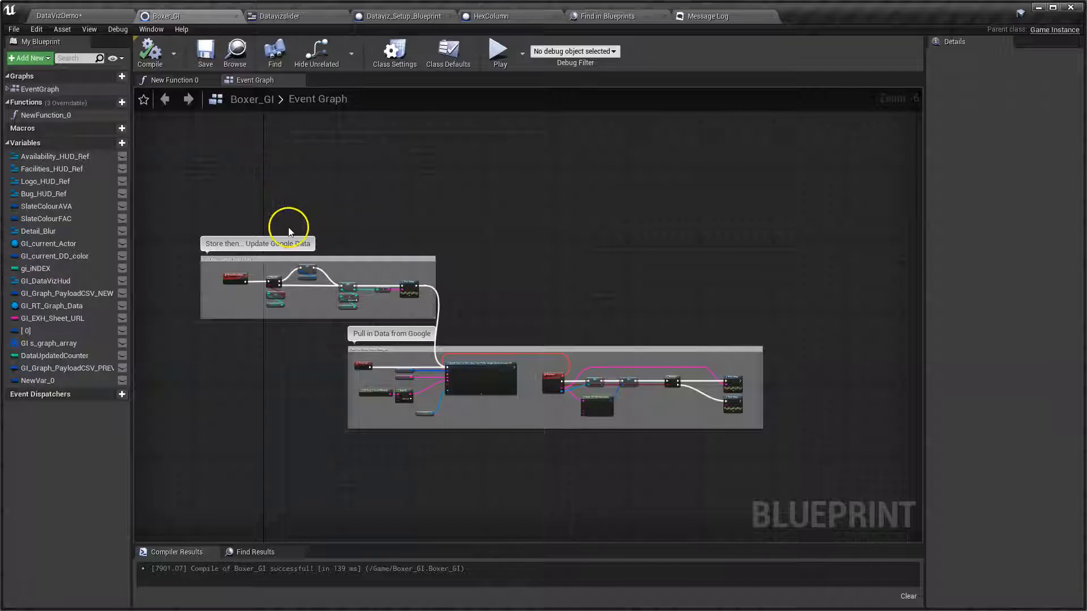
Look over the Boxer_GI event graph and open the Datavizslider widget's design layout, undoing any accidental widget move.
scroll(272, 376, up, 1)
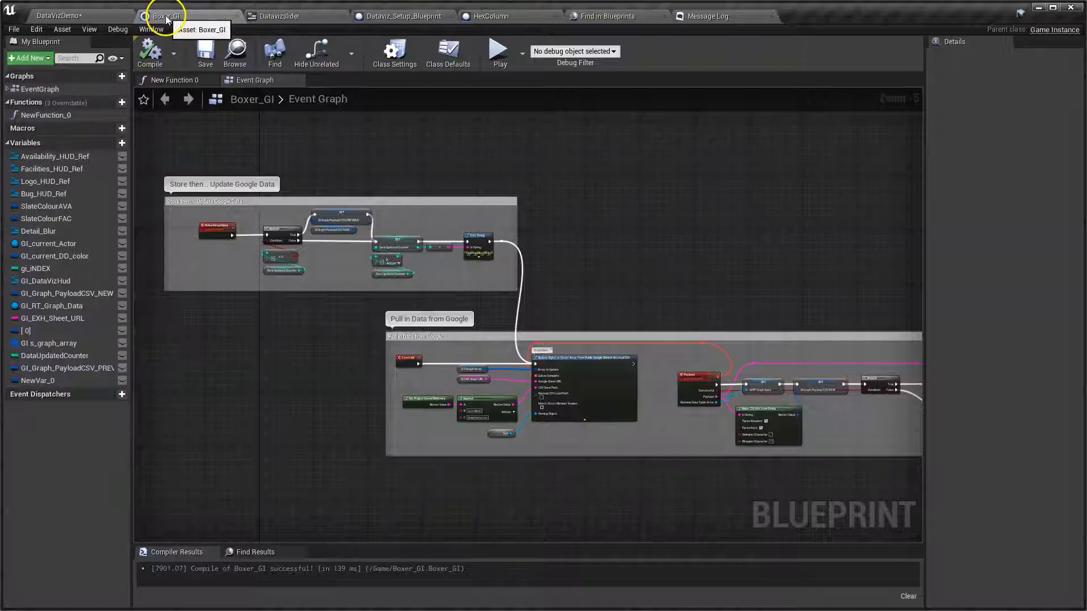
click(291, 18)
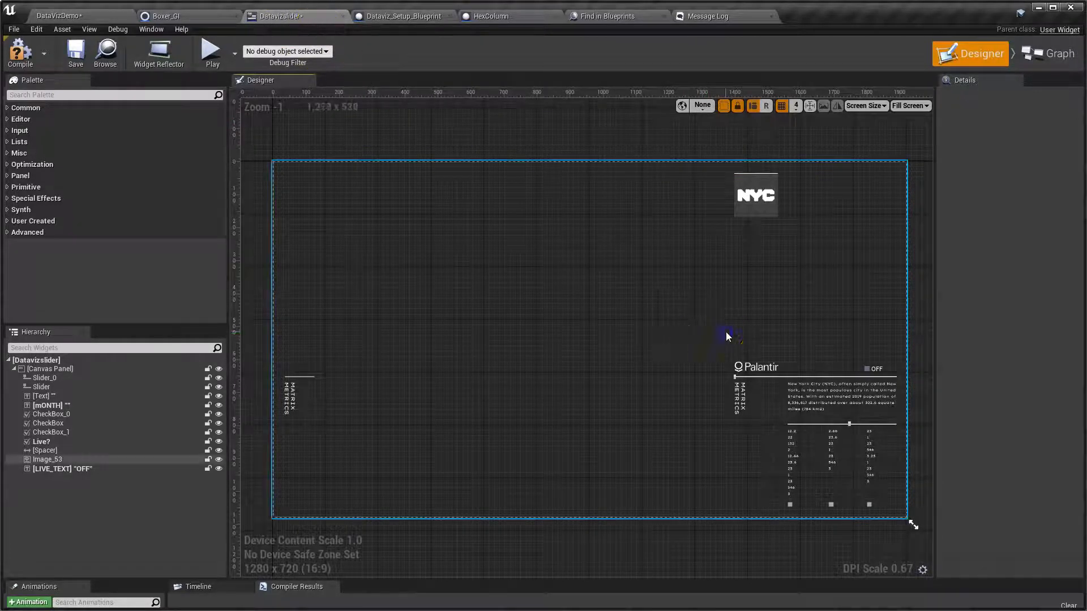
drag(726, 331, 663, 359)
key(ctrl+z)
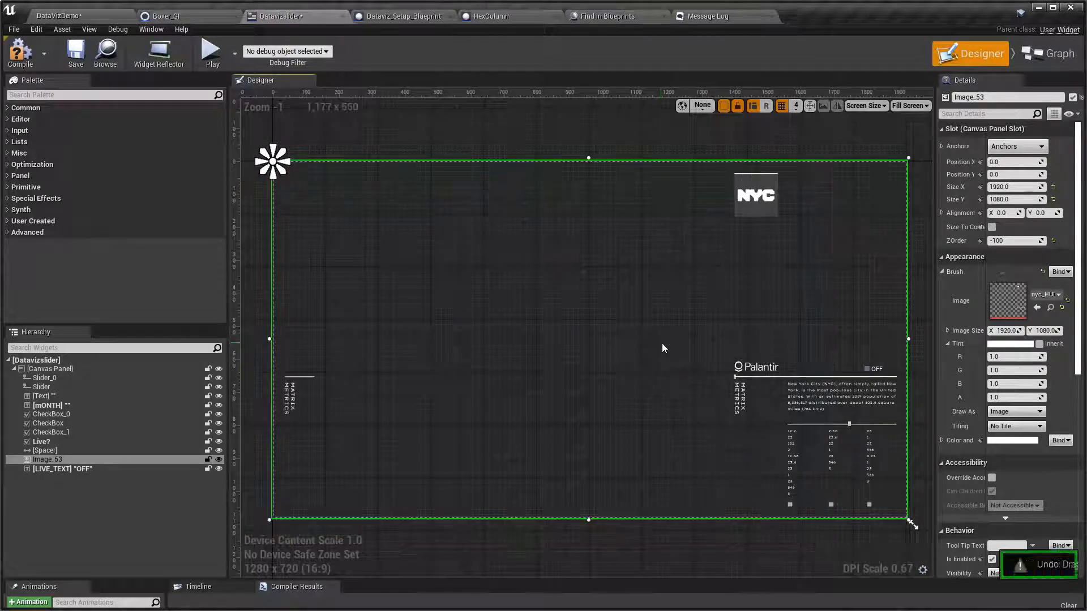
click(572, 295)
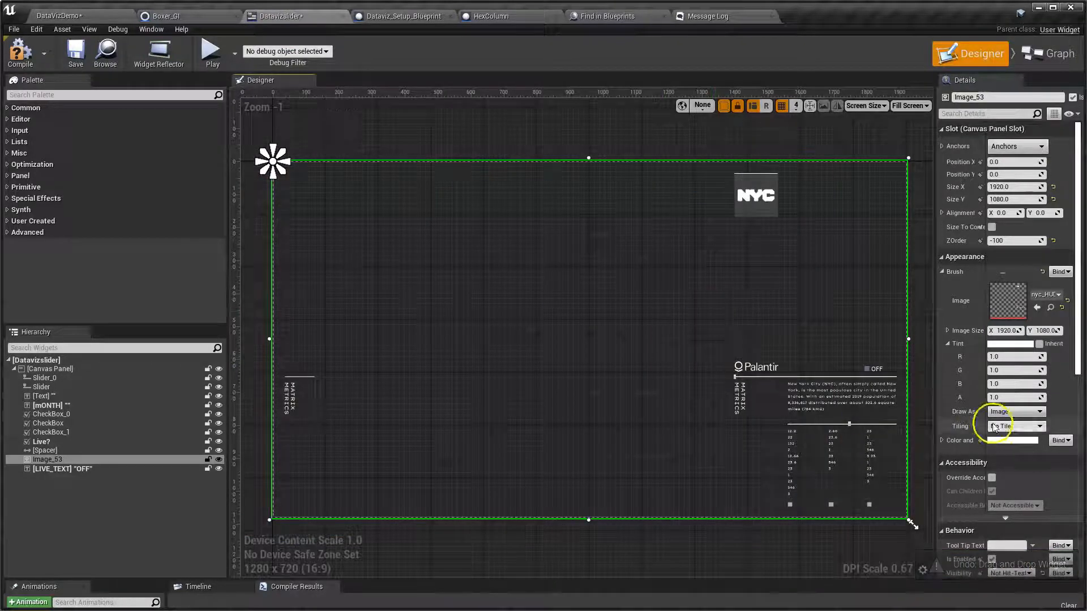
Inspect the properties of the Live? checkbox, the checkboxes below the data columns, and the two horizontal sliders.
click(872, 370)
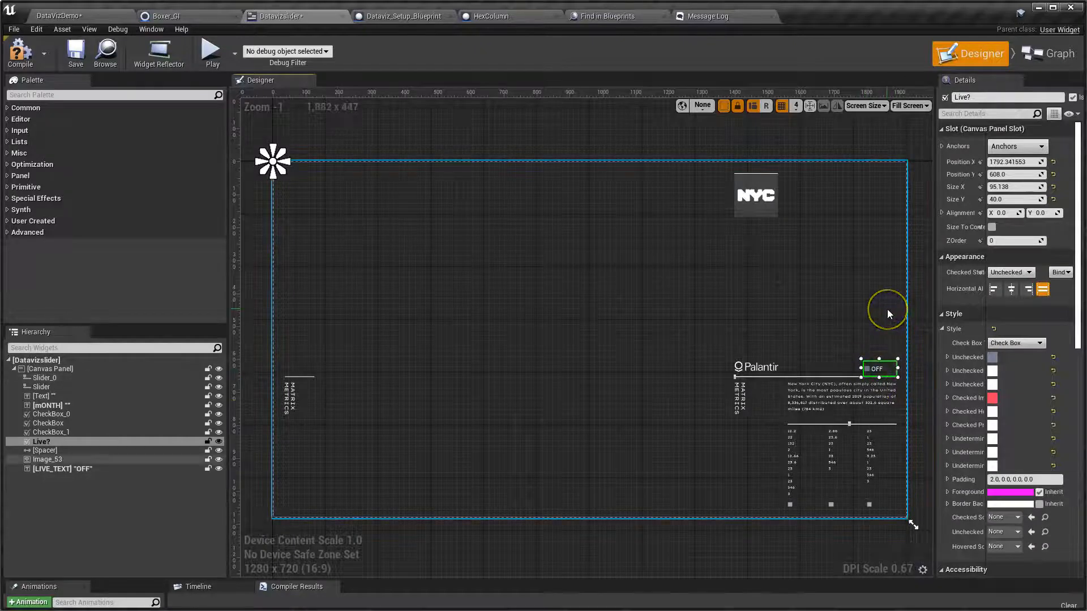
click(879, 506)
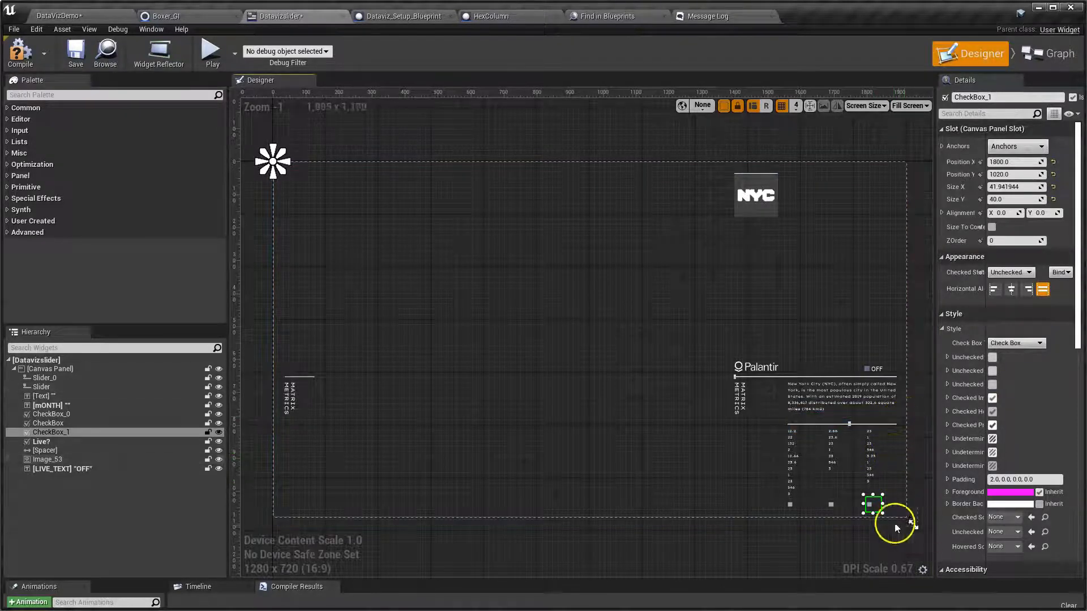
click(840, 511)
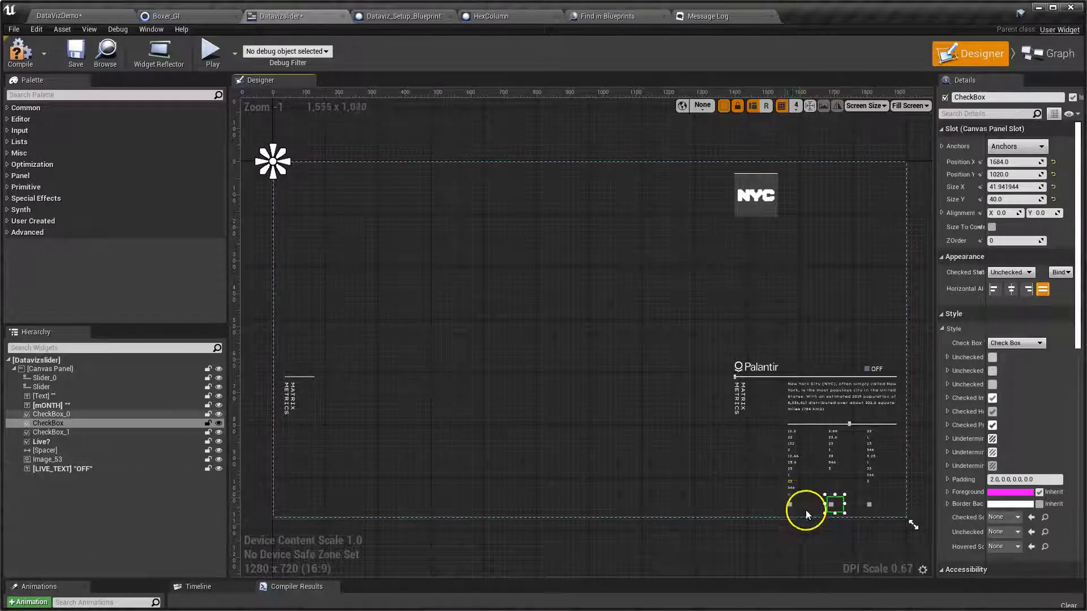
click(772, 376)
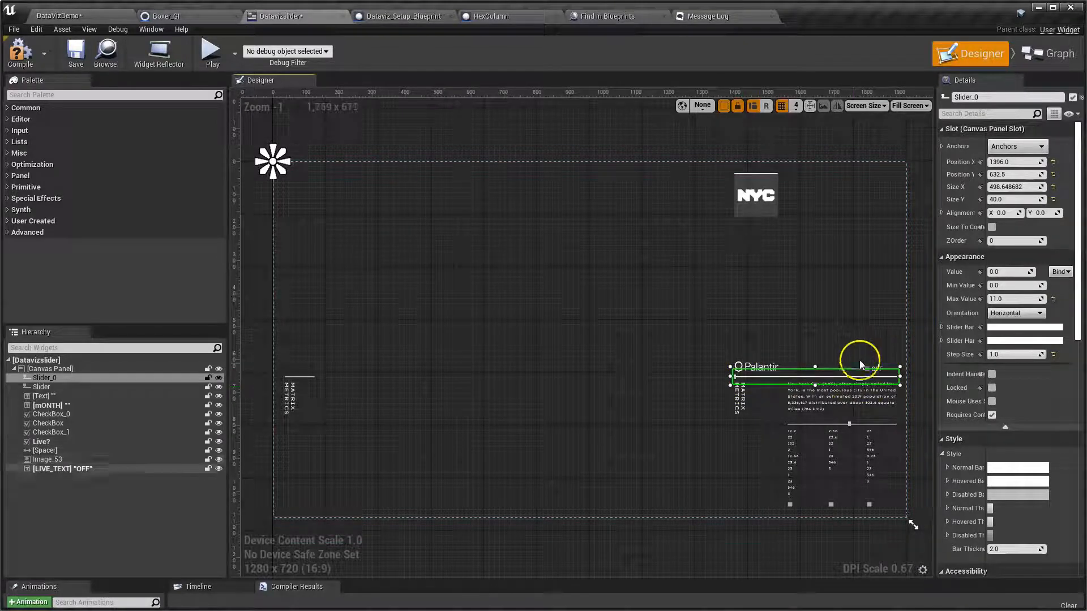
click(853, 426)
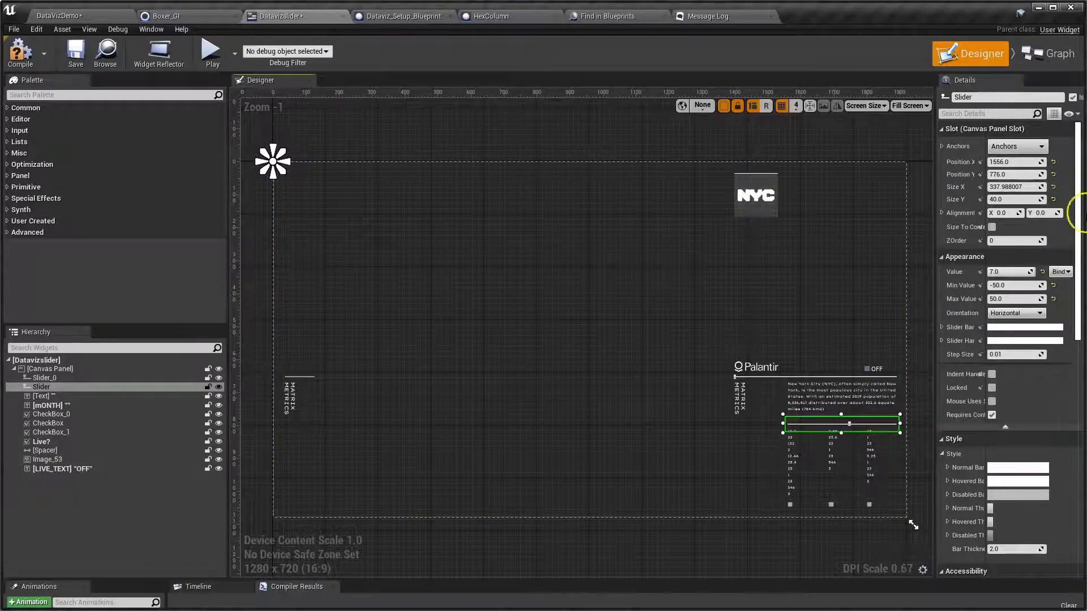
Survey the Datavizslider widget's event graph, and switch to the Dataviz_Setup_Blueprint event graph.
click(1047, 53)
scroll(687, 359, down, 12)
right_drag(880, 237, 742, 323)
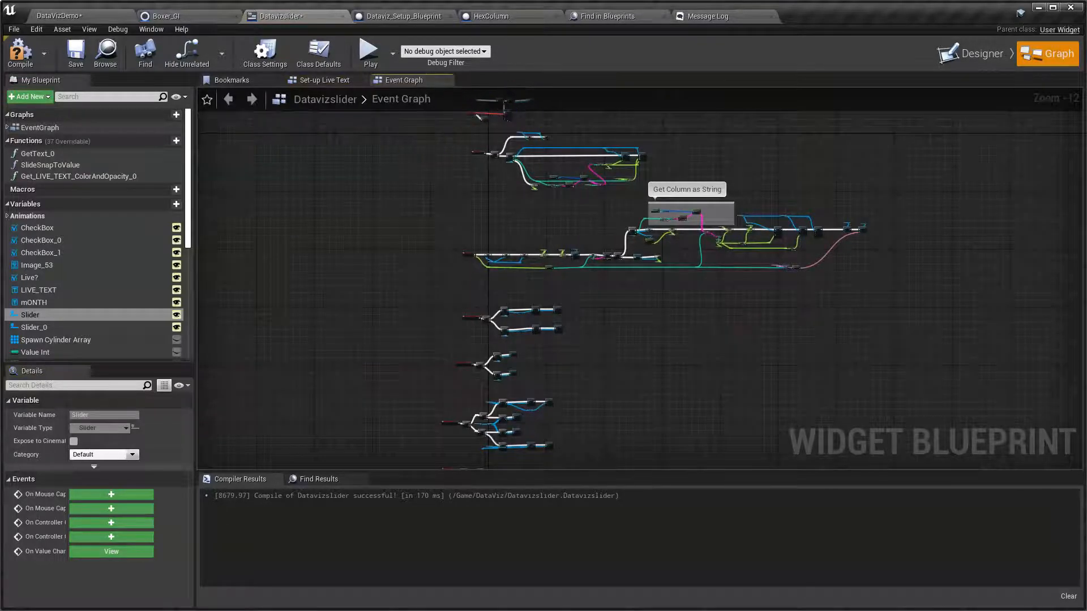
click(408, 15)
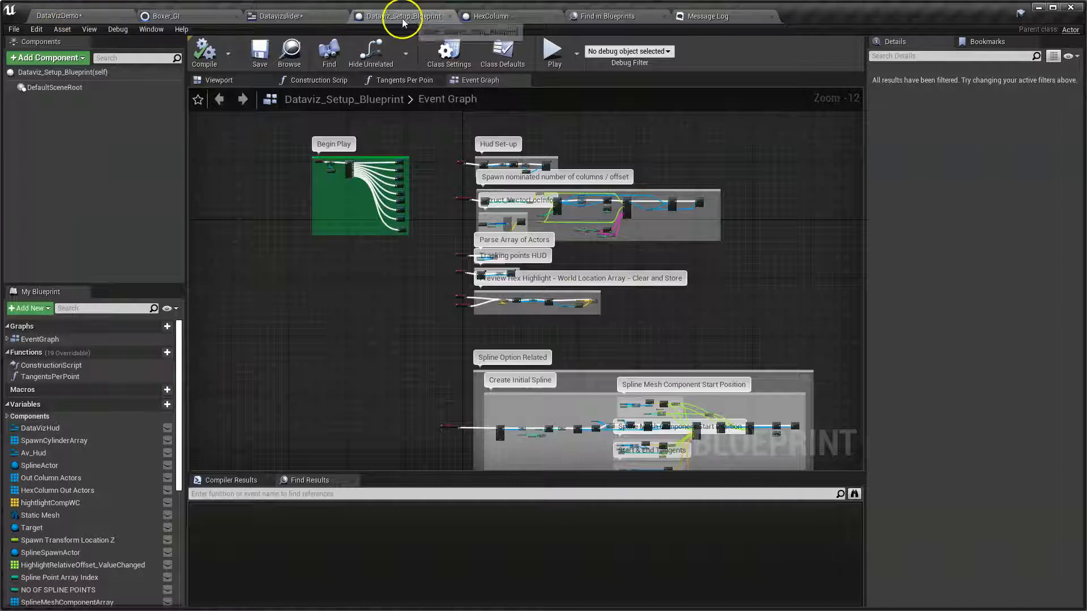
Focus the view on the Dataviz_Setup_Blueprint actor in the DataVizDemo level and open its blueprint for editing.
click(62, 16)
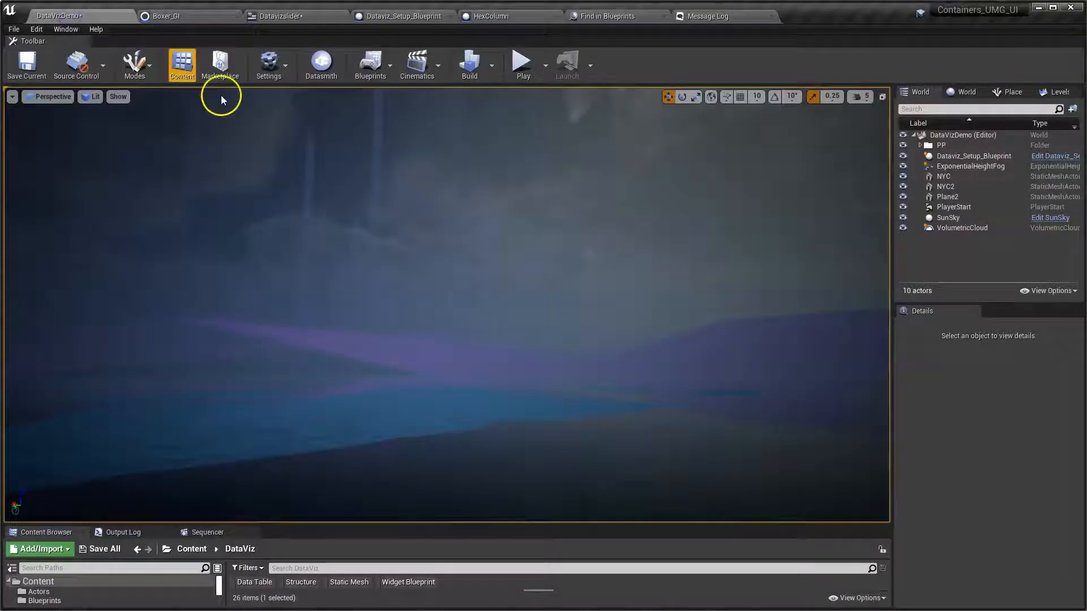
click(963, 159)
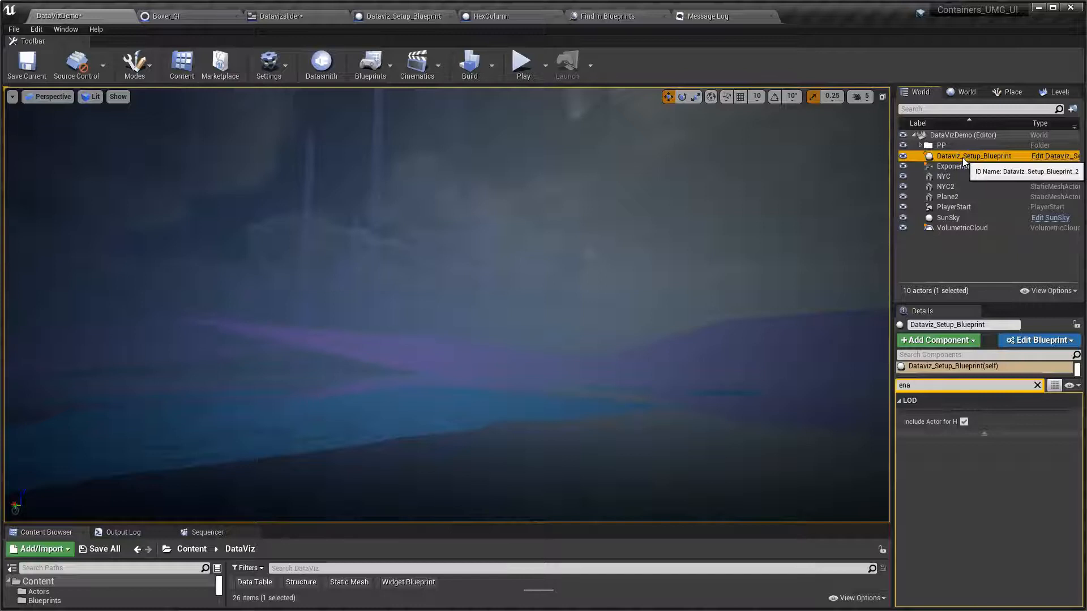
double_click(963, 159)
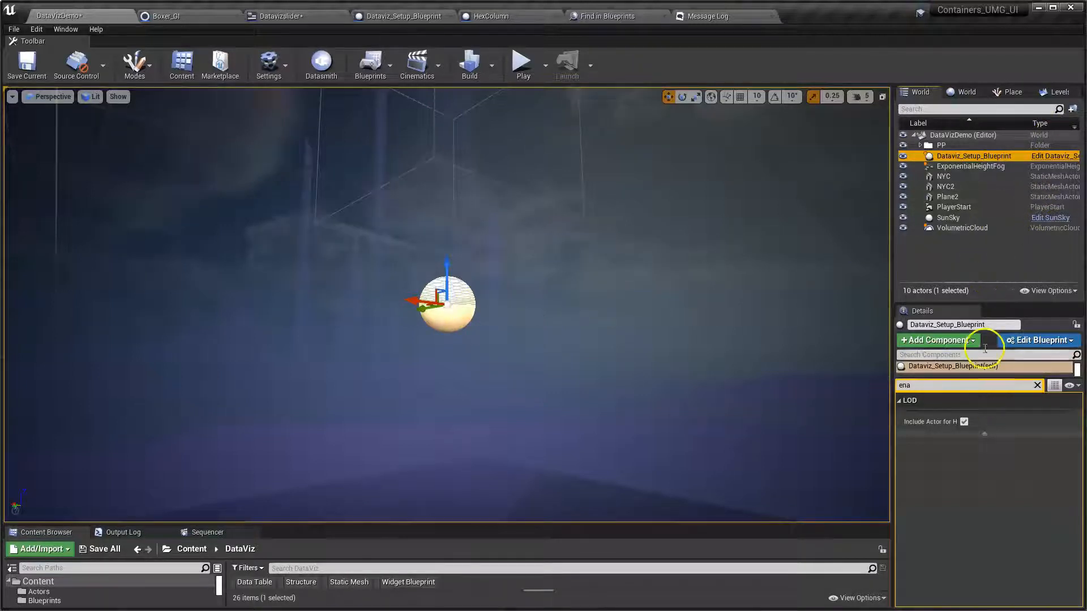
click(1073, 159)
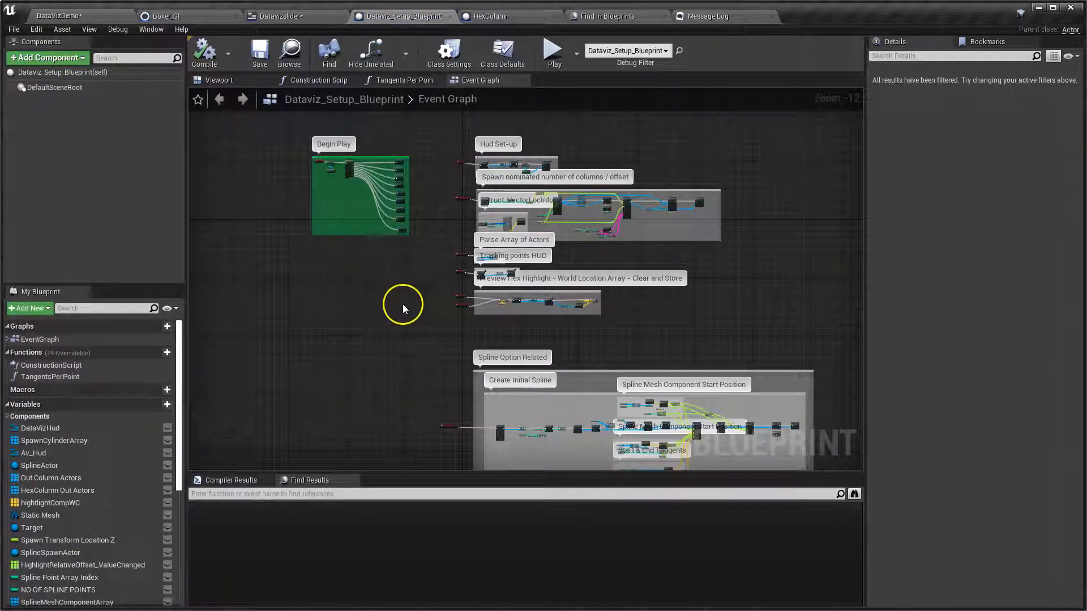
Enlarge the graph area and examine the Begin Play, HUD set-up and spline sections of the setup blueprint.
right_drag(355, 407, 335, 473)
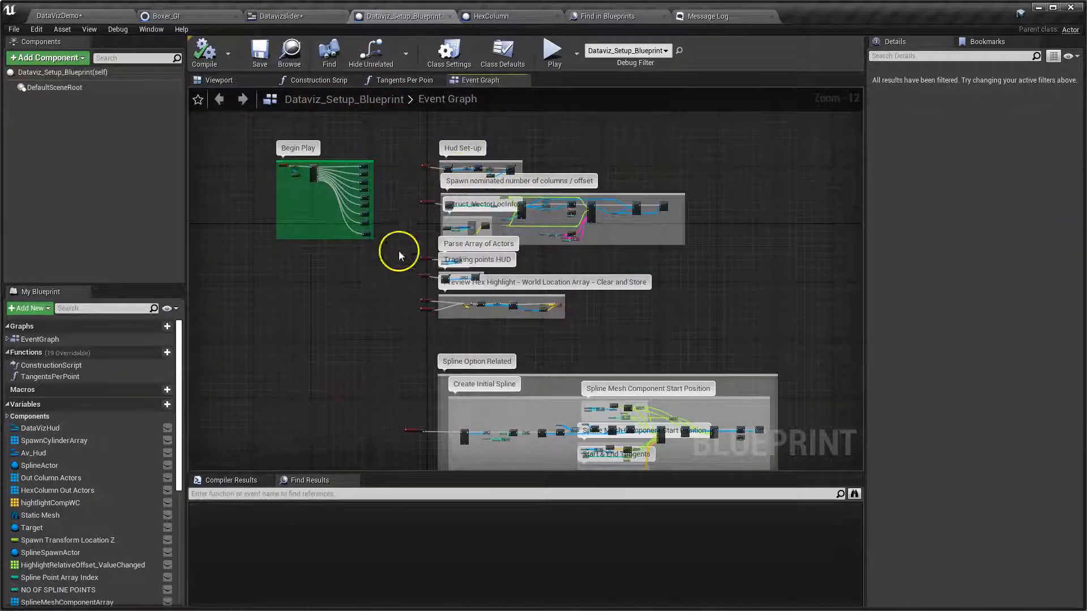
right_drag(390, 318, 388, 267)
drag(459, 481, 432, 540)
right_drag(378, 370, 395, 388)
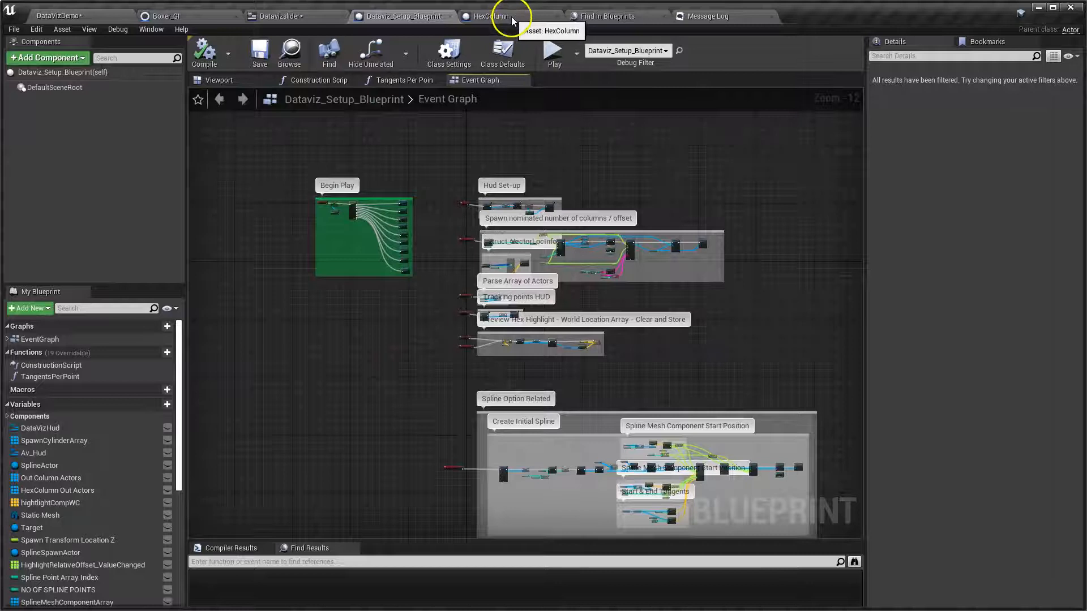
Open the HexColumn blueprint and view its column, highlight and ground sphere meshes in 3D.
click(493, 16)
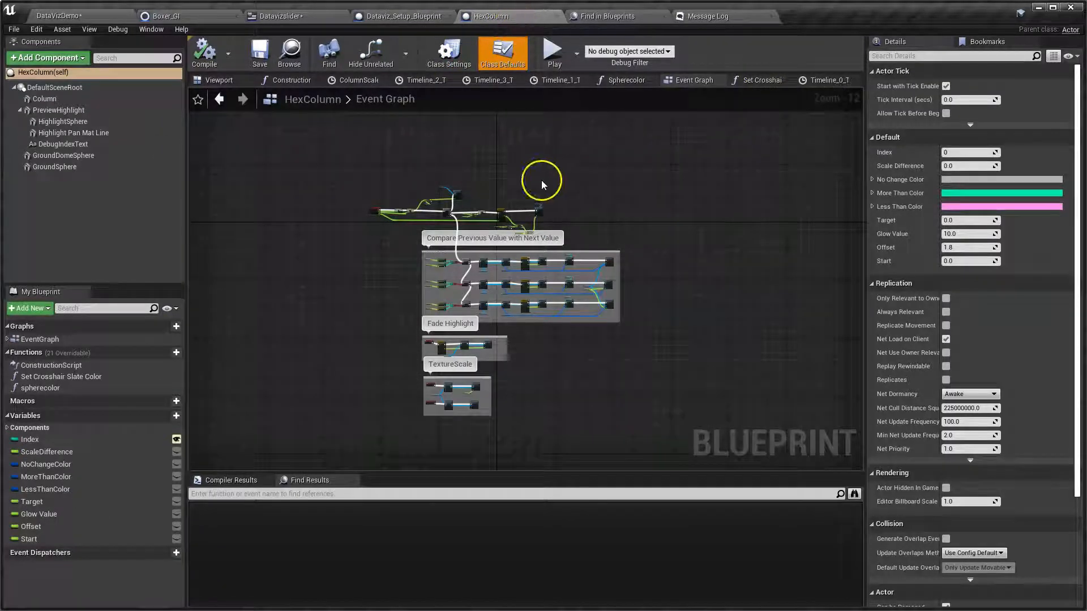
click(222, 81)
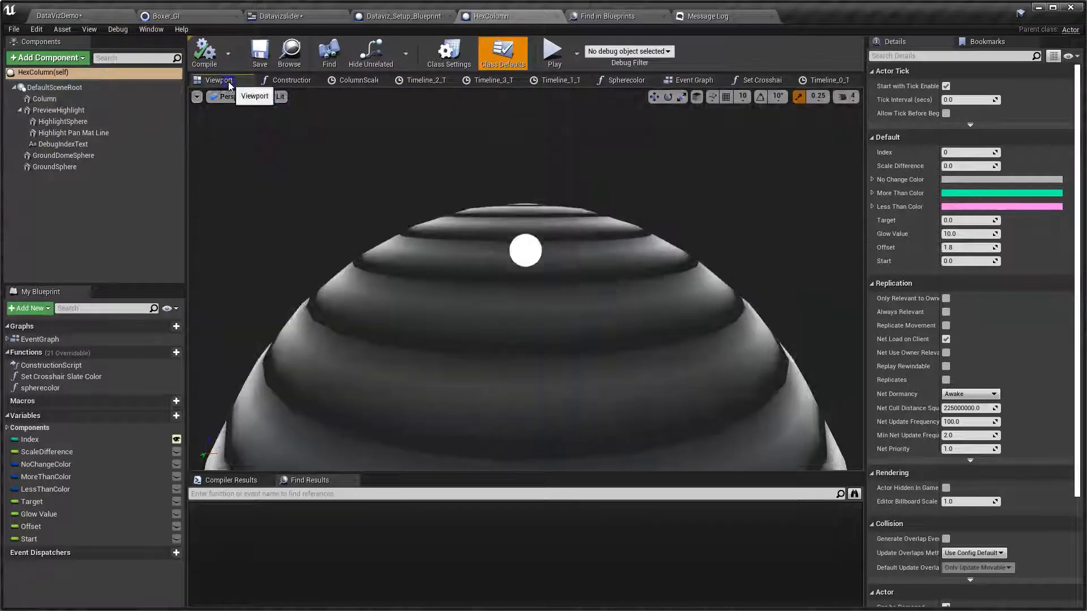
right_drag(659, 294, 678, 108)
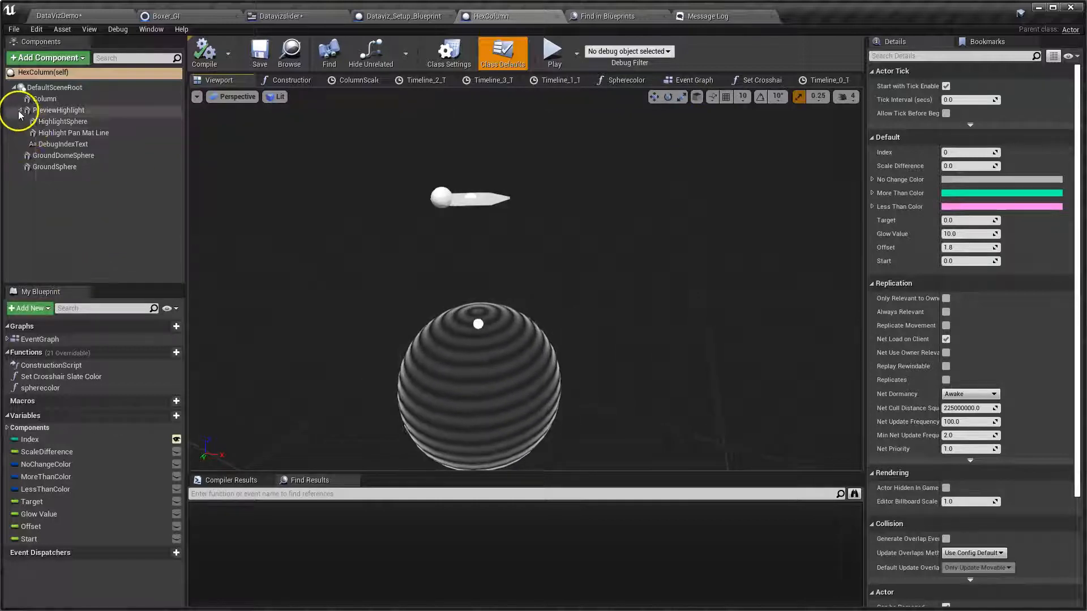
Examine the transforms, meshes and materials of the Column, PreviewHighlight and HighlightSphere components.
click(57, 100)
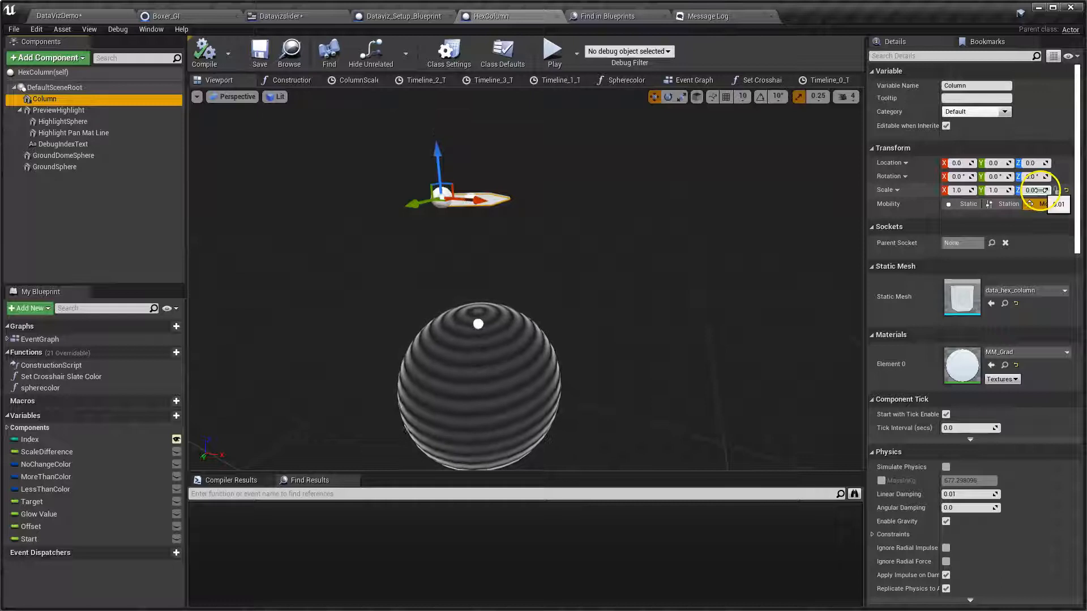
drag(1036, 190, 1065, 188)
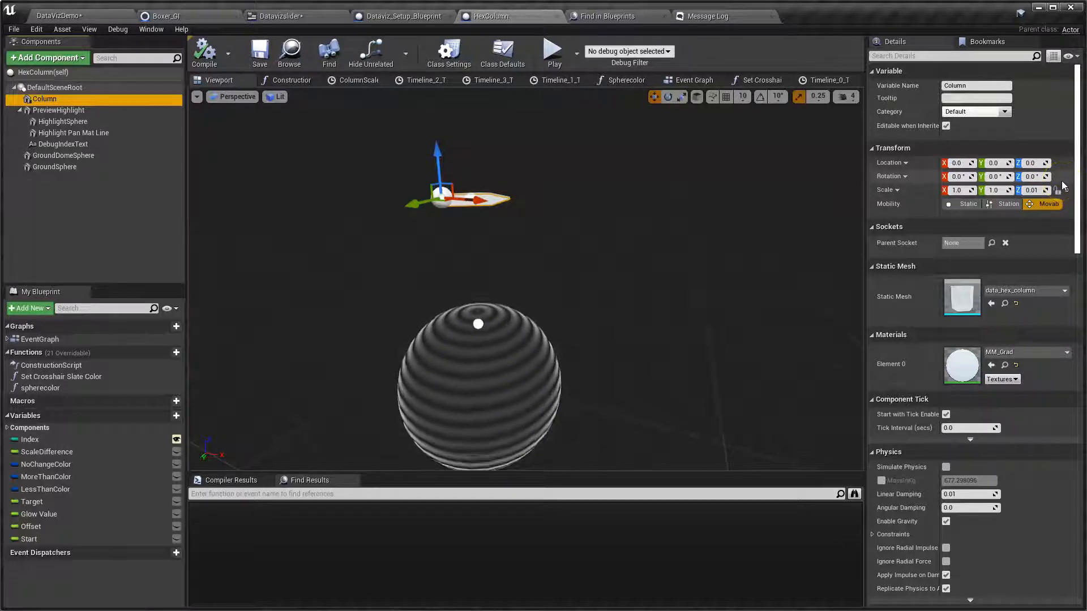
click(624, 235)
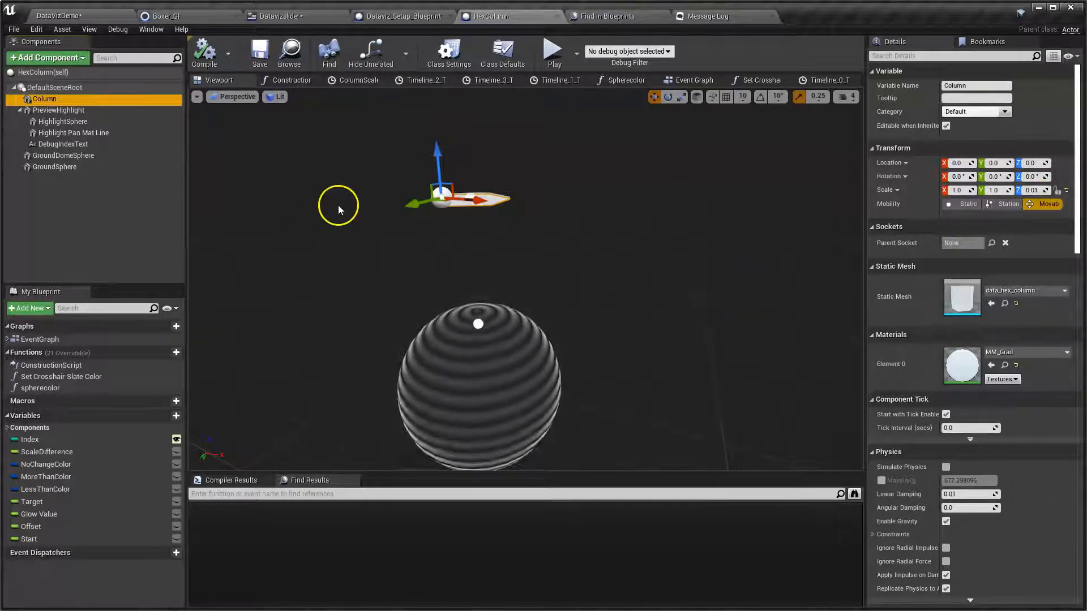
click(59, 110)
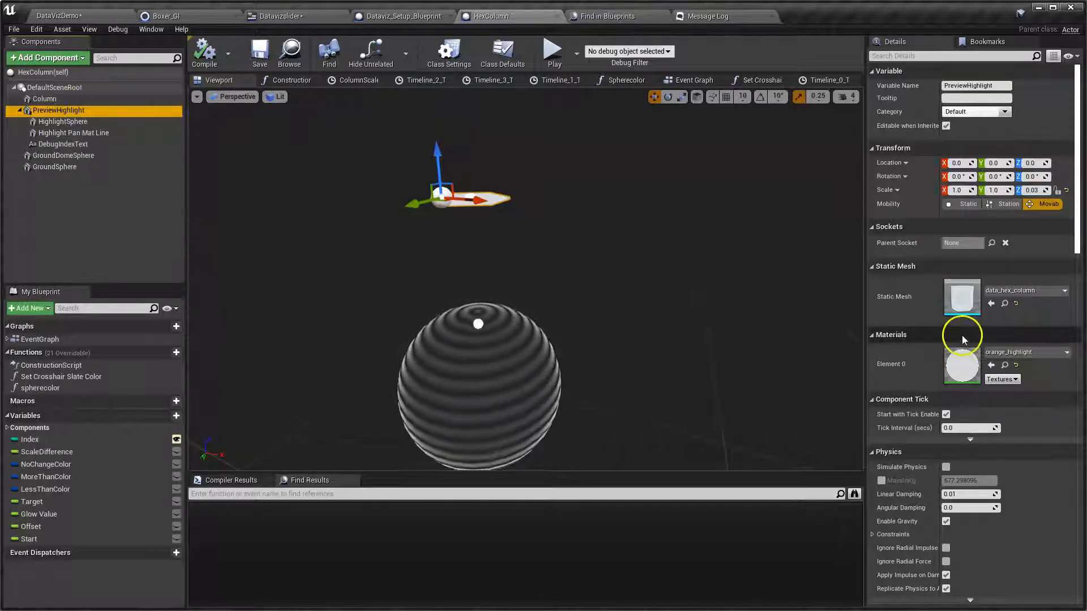
mouse_move(522, 247)
right_down()
mouse_move(527, 95)
mouse_move(527, 246)
right_up()
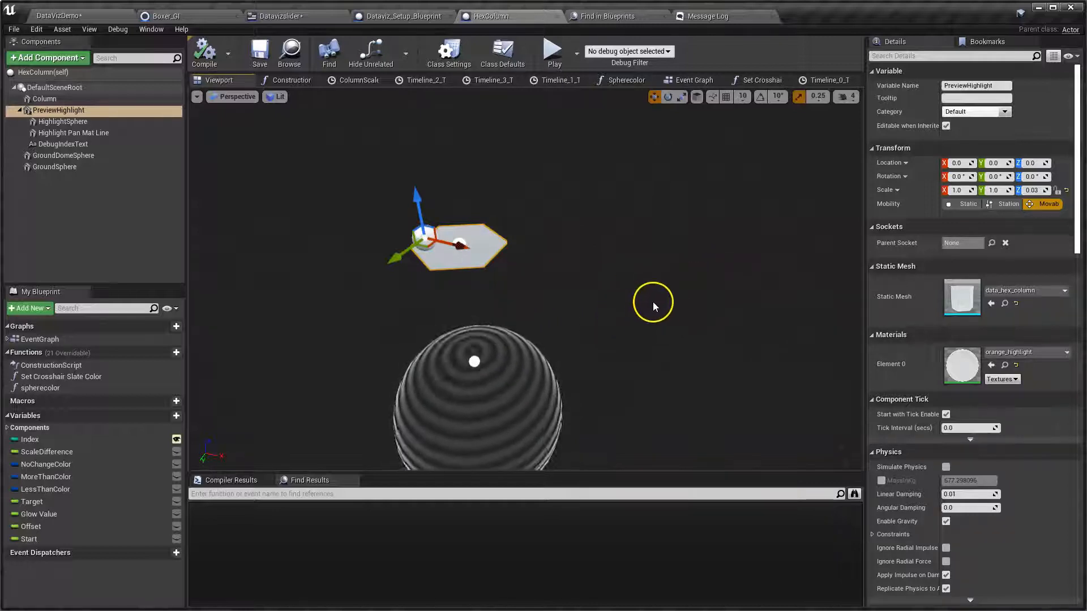
click(76, 122)
scroll(427, 239, up, 5)
right_drag(427, 238, 335, 180)
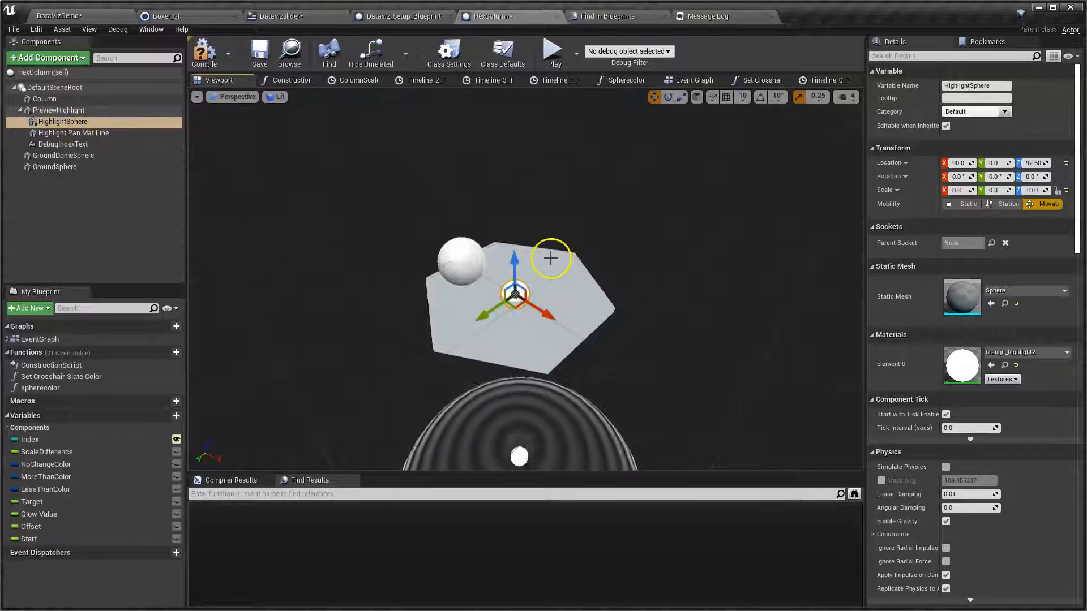
Set the Highlight Pan Mat Line component's scale to 1 on the X, Y and Z axes.
click(85, 132)
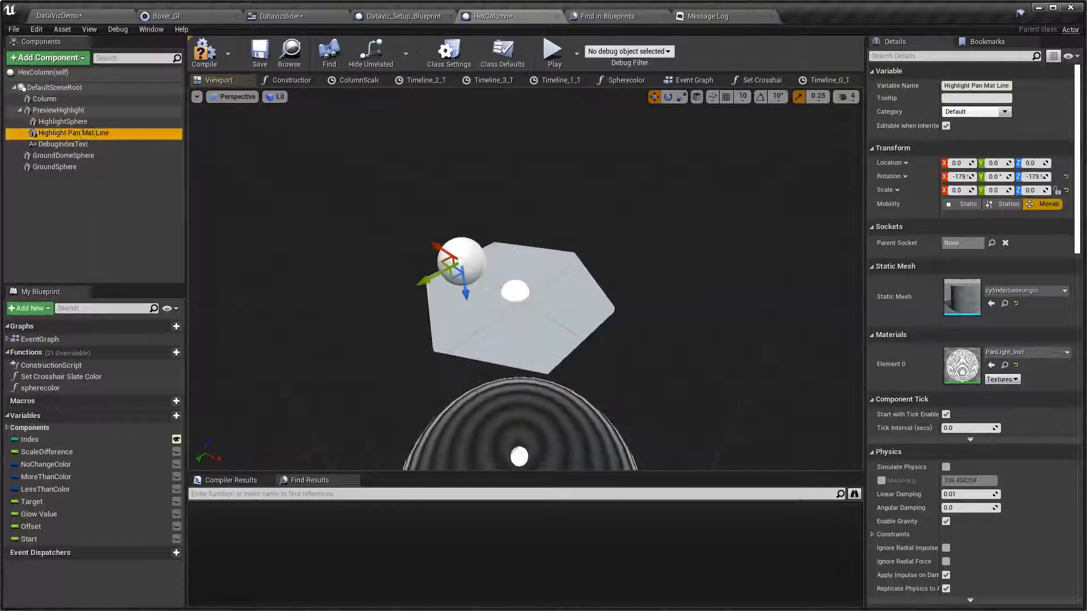
scroll(543, 382, down, 5)
alt+drag(599, 418, 553, 535)
right_drag(553, 535, 556, 510)
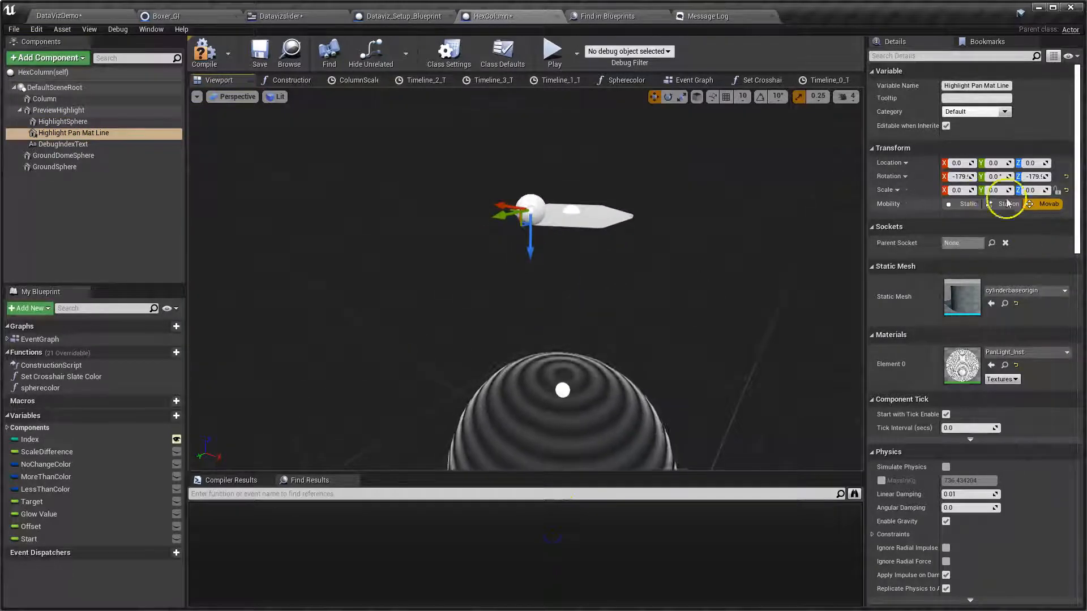
click(81, 134)
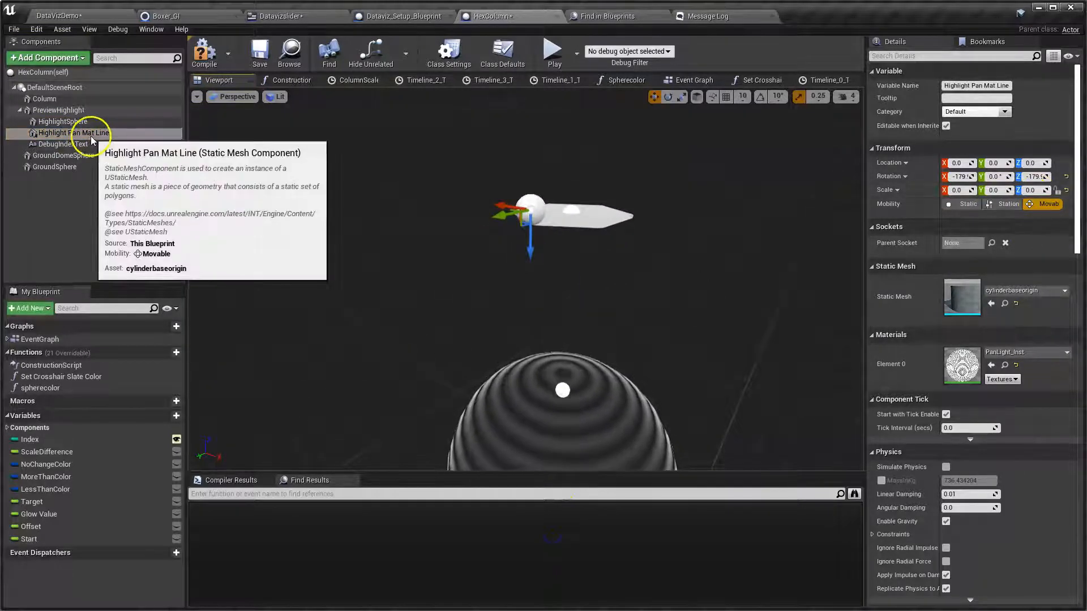
text(1)
key(Tab)
text(1)
key(Tab)
text(1)
drag(573, 264, 462, 226)
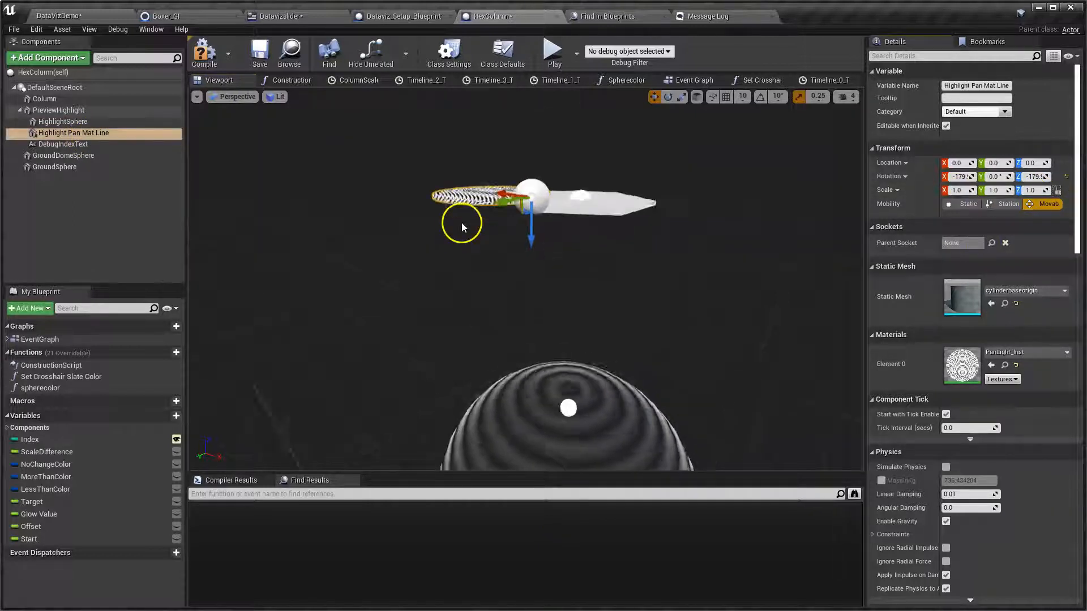
Set the Highlight Pan Mat Line component's Z scale to 10.
click(1030, 190)
text(10)
key(Return)
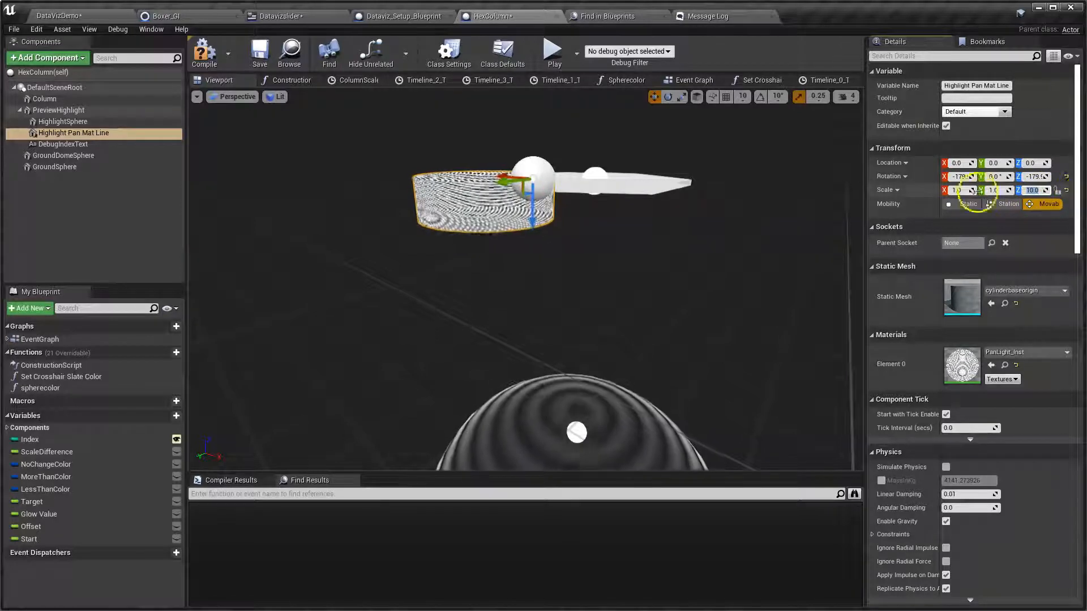
Reset the Highlight Pan Mat Line component's scale to default, set its X and Y scale to 0, and deselect it.
click(1066, 191)
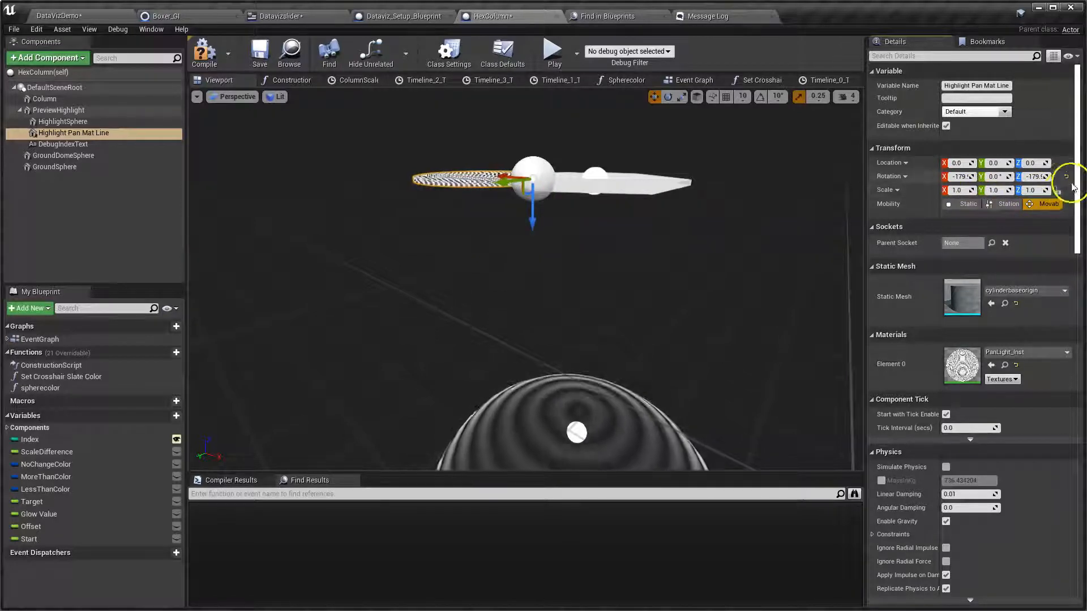
click(957, 190)
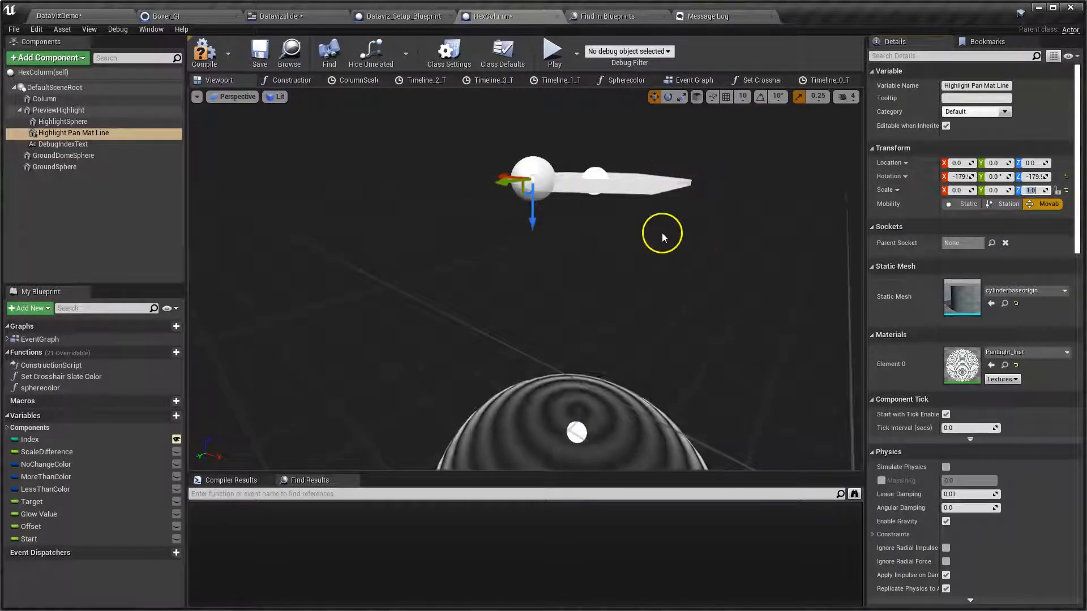
click(94, 217)
Select the DebugIndexText component and inspect its text and rendering visibility settings.
click(85, 145)
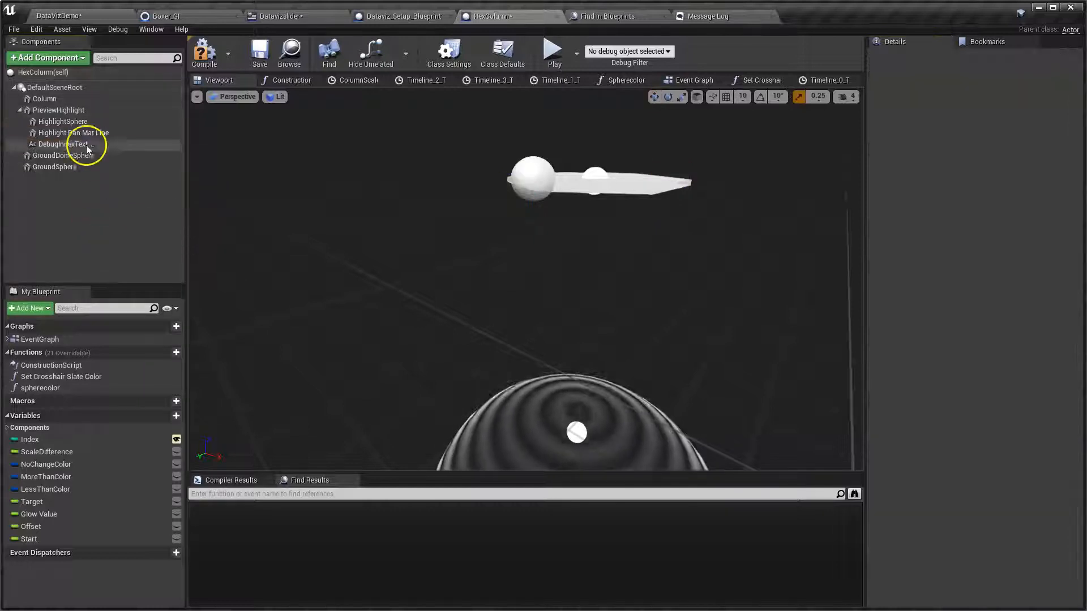
scroll(971, 476, down, 3)
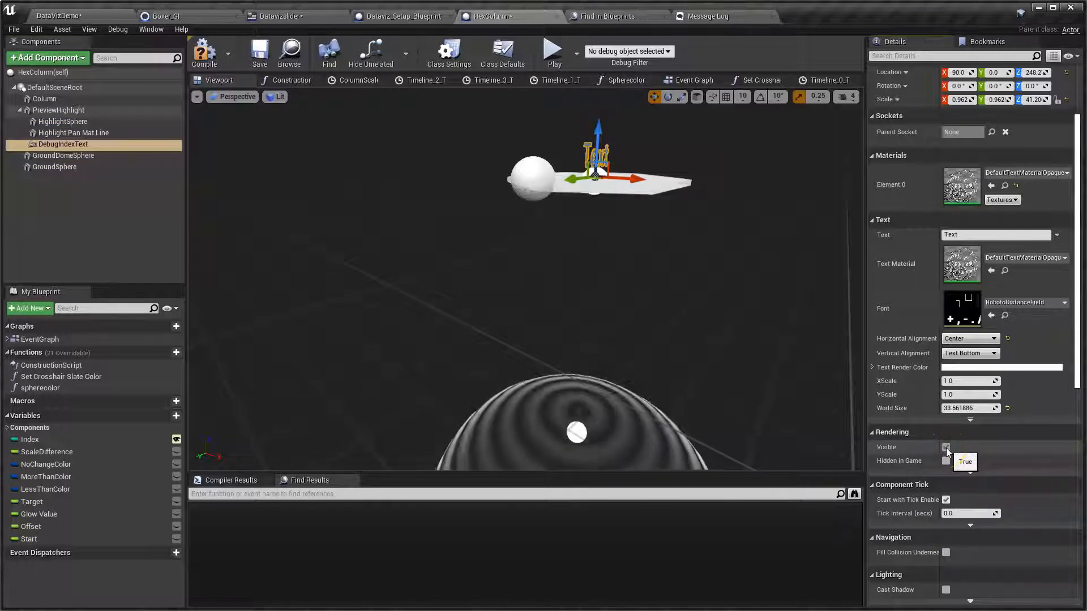
Turn off the DebugIndexText component's visibility.
click(947, 447)
Try moving the GroundDomeSphere component along its Y axis, and undo the move.
click(85, 156)
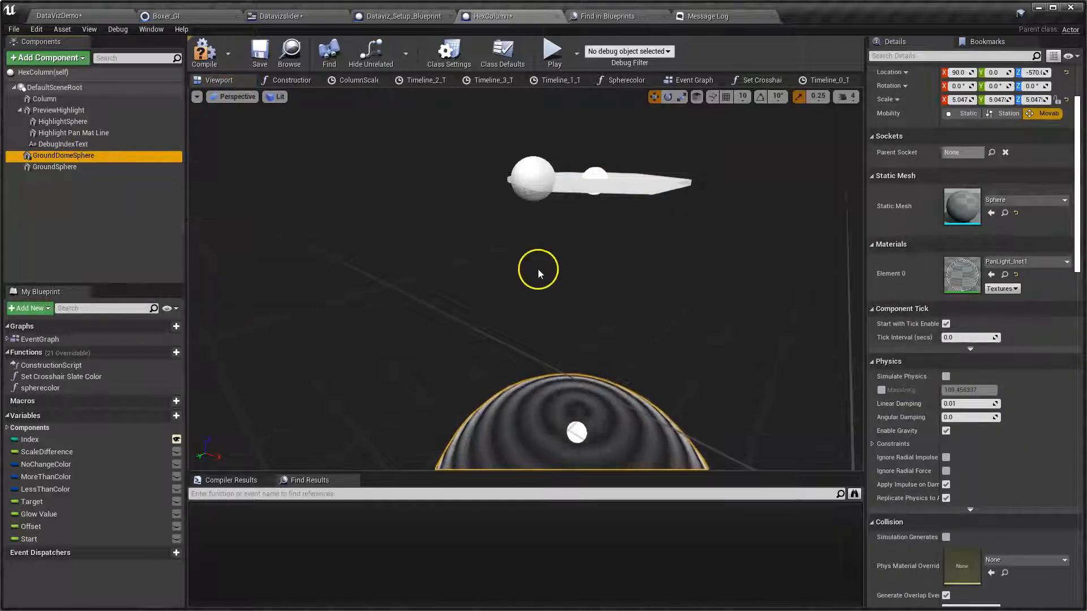
key(f)
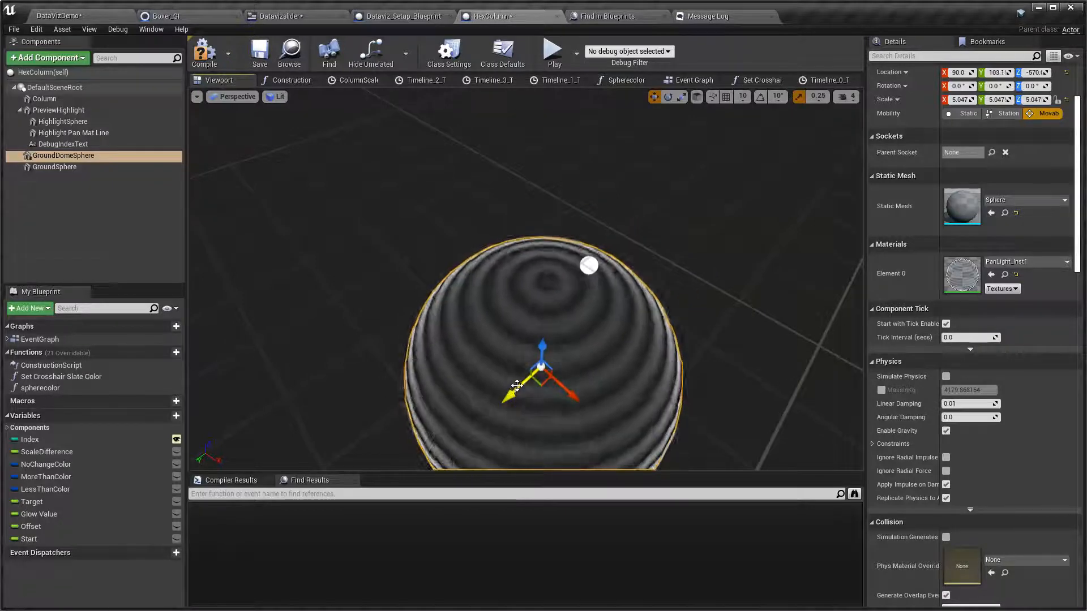
key(ctrl+z)
Inspect the GroundDomeSphere and GroundSphere components and their placement beneath the hex column.
mouse_move(583, 358)
right_down()
mouse_move(598, 323)
mouse_move(583, 352)
right_up()
click(73, 156)
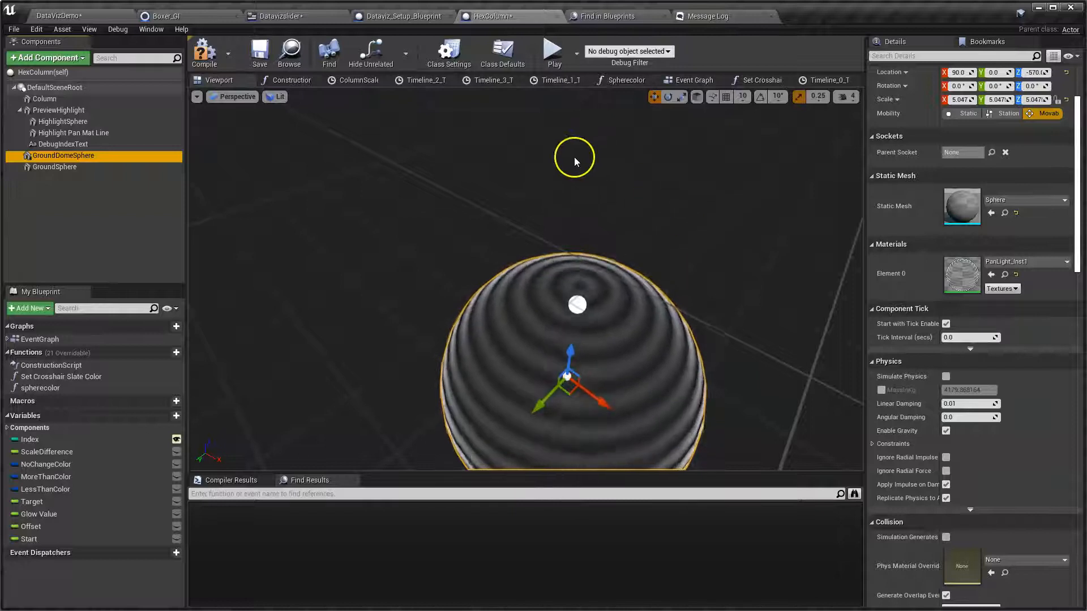
click(62, 166)
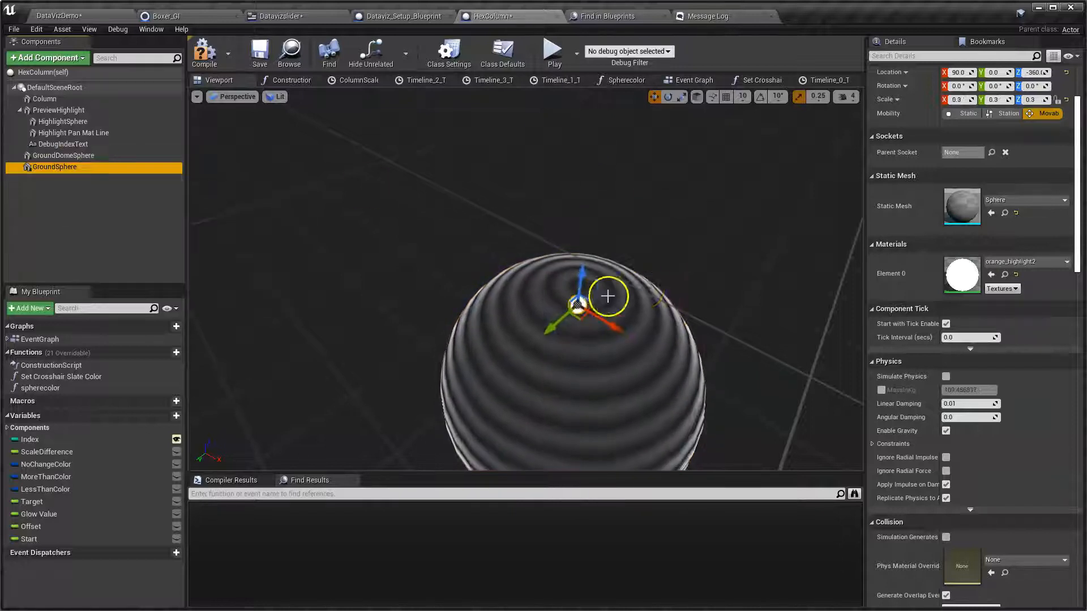
right_drag(709, 301, 770, 273)
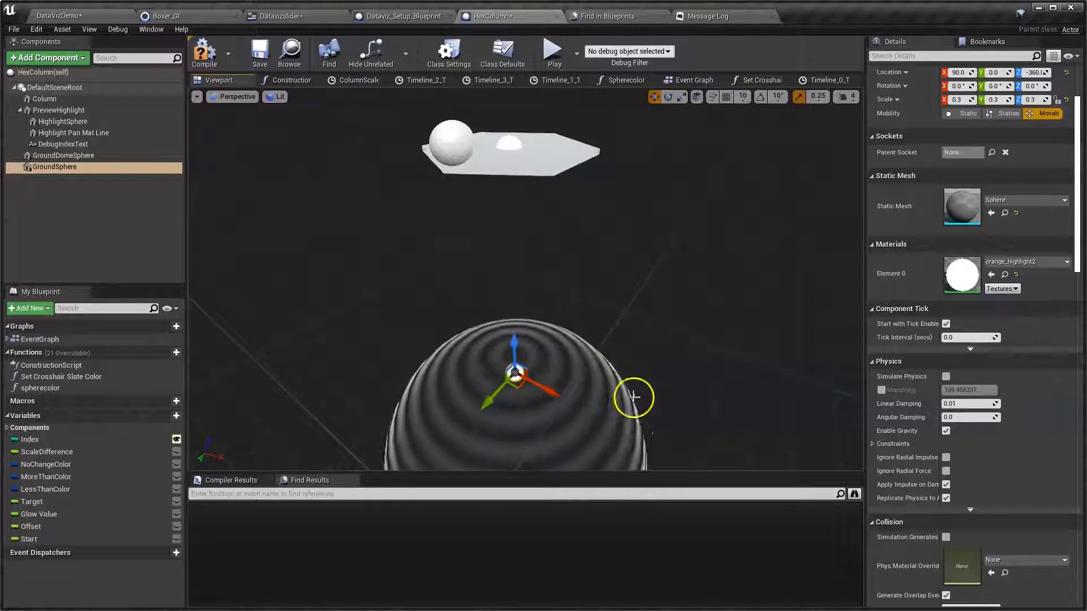
right_drag(642, 331, 638, 283)
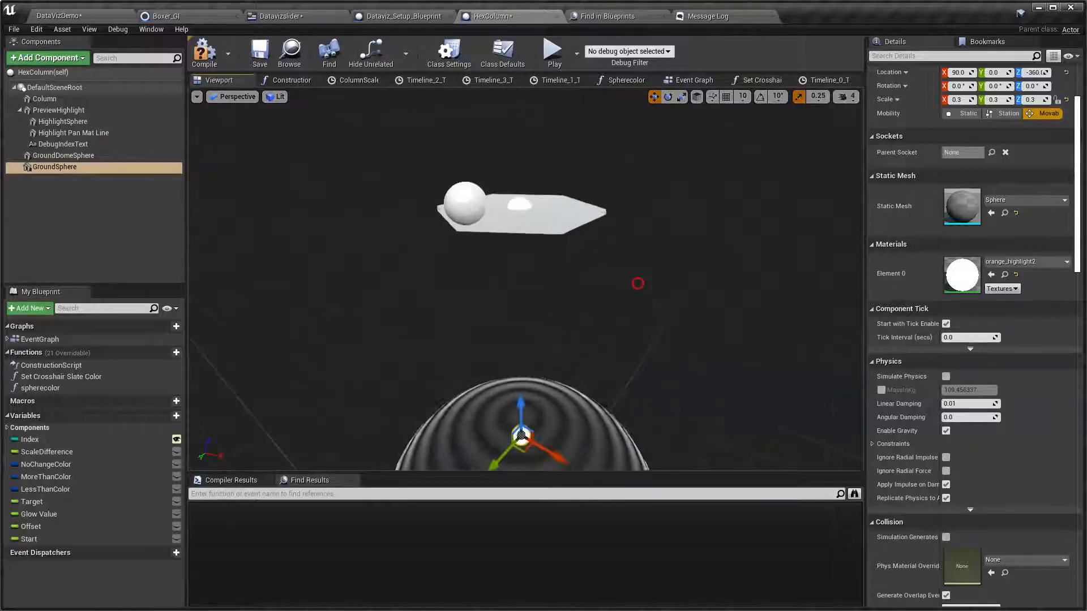
Set the Highlight Pan Mat Line component's scale to 1 on X and Y and about 45.86 on Z.
click(82, 134)
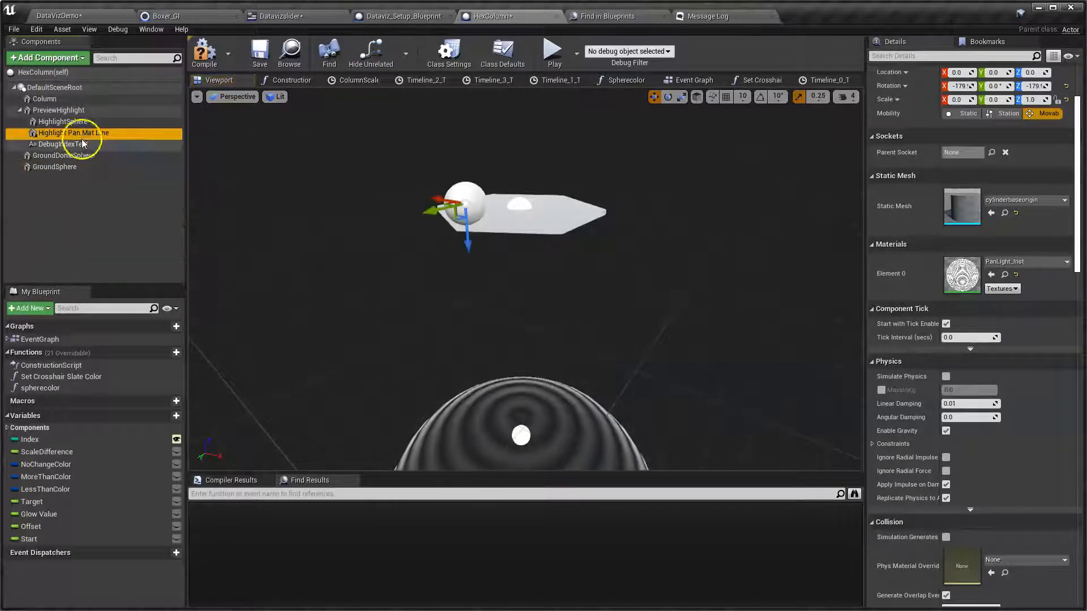
scroll(468, 218, up, 3)
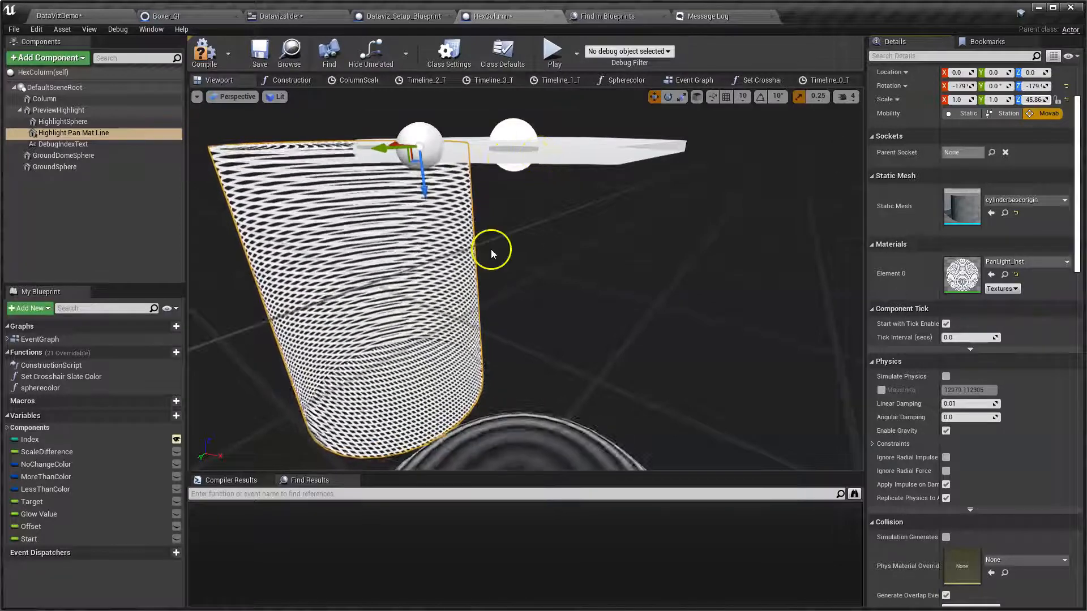
scroll(510, 209, down, 5)
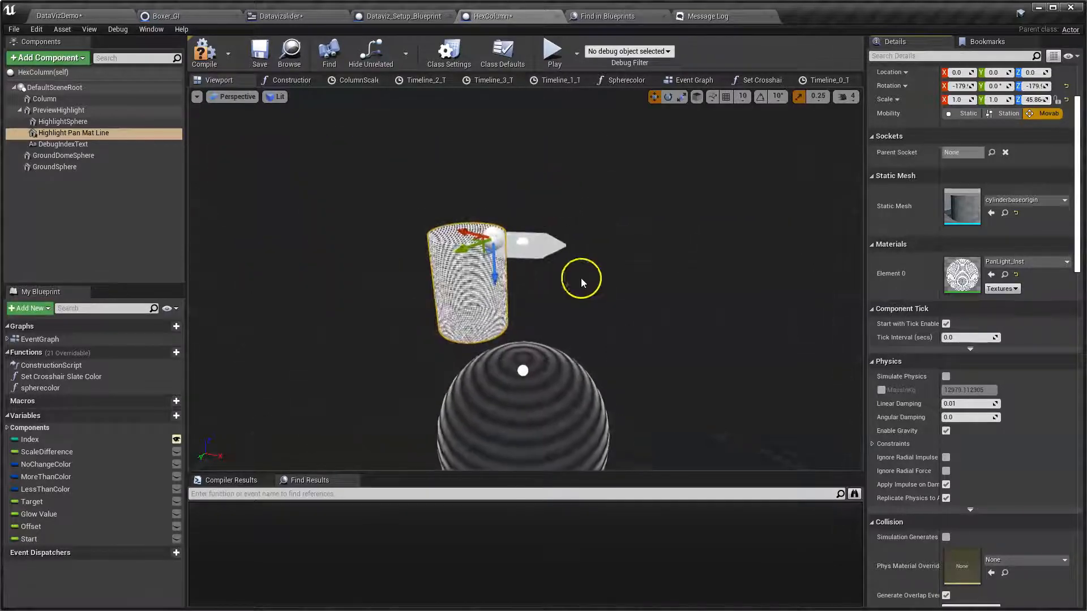
Inspect the static mesh and material settings of the PreviewHighlight and Column components.
click(538, 246)
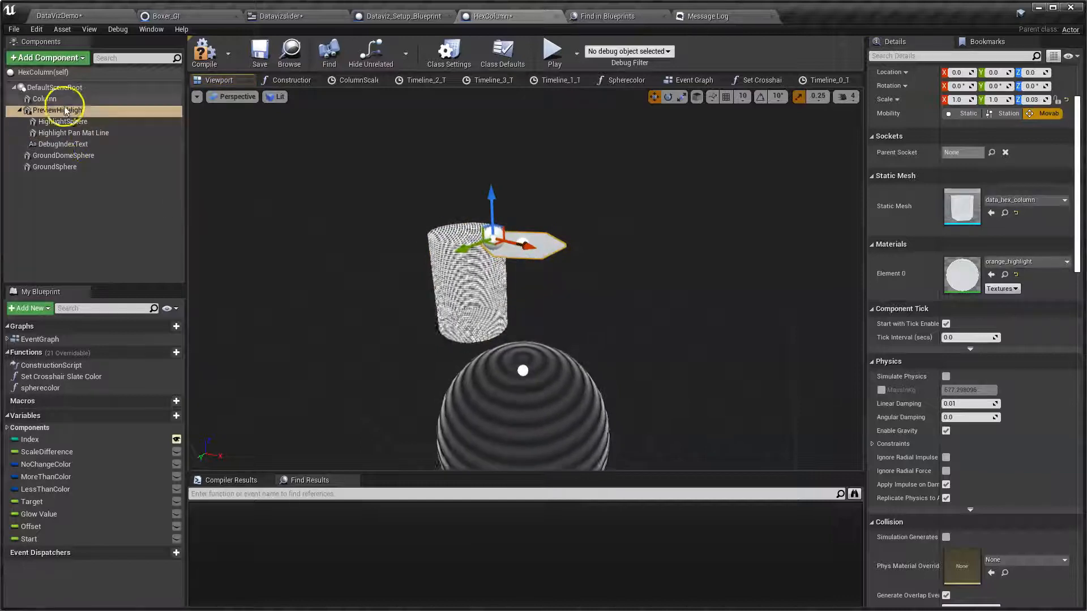
click(45, 99)
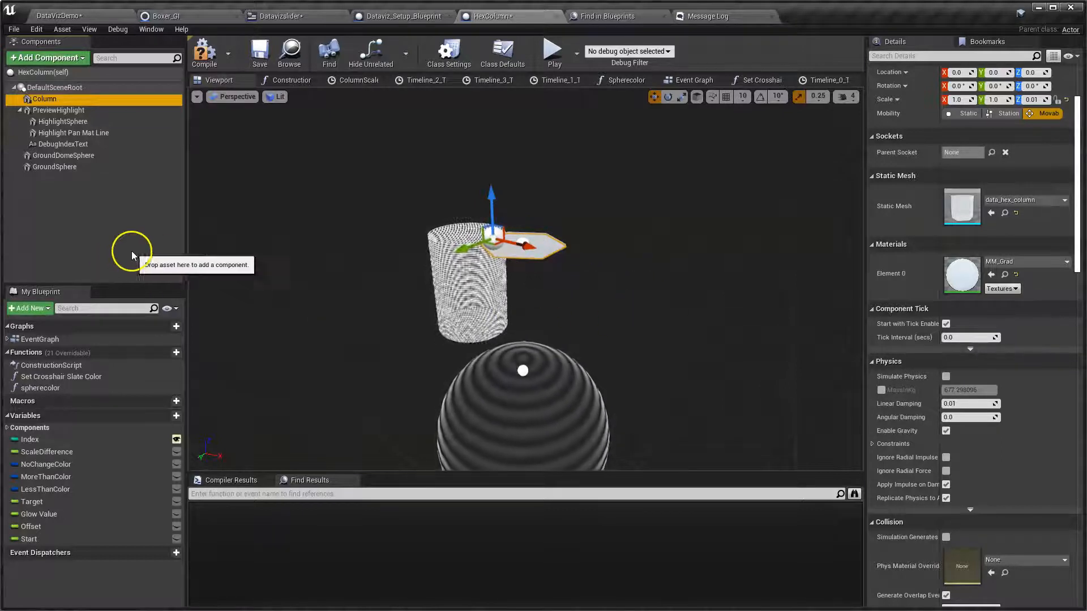
click(530, 244)
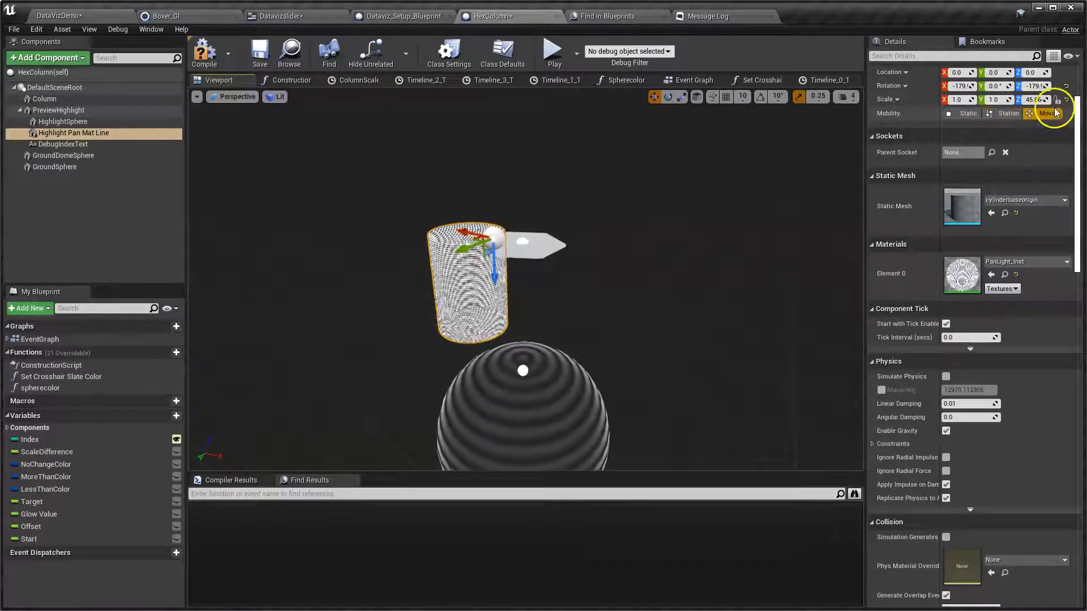
Set the Highlight Pan Mat Line component's scale to 0 on the X, Y and Z axes.
click(1036, 100)
click(962, 99)
text(0)
key(Return)
text(0)
key(Tab)
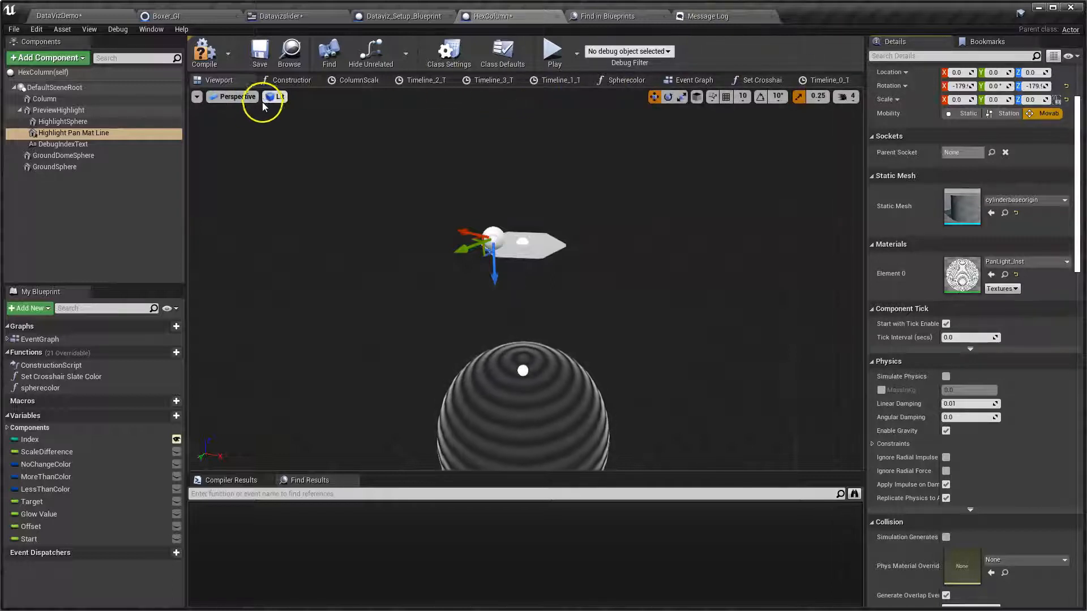
Open the HexColumn event graph and examine its Compare Previous Value with Next Value, Fade Highlight and TextureScale sections.
click(694, 80)
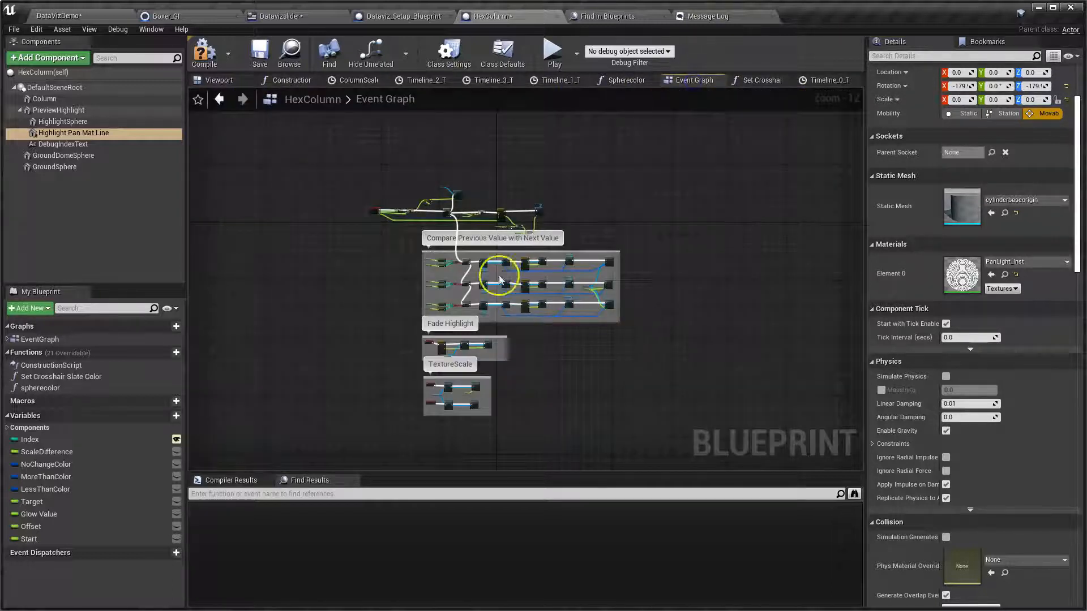
right_drag(355, 286, 320, 269)
scroll(372, 264, up, 3)
scroll(330, 292, down, 1)
right_drag(325, 322, 348, 286)
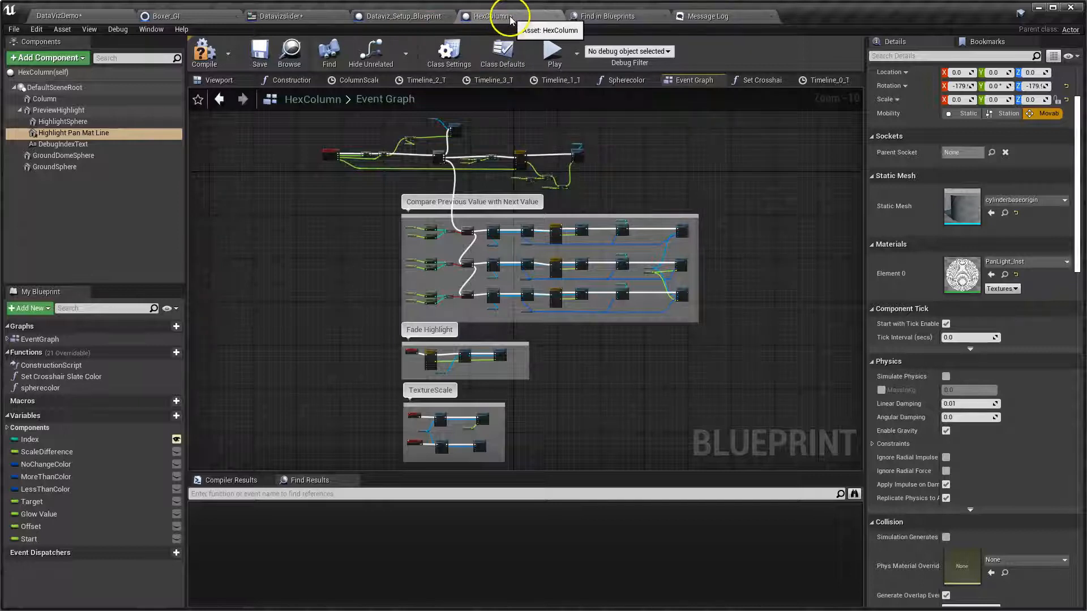
Preview the DataVizDemo level in play mode and scrub the displayed month from January to June.
click(502, 49)
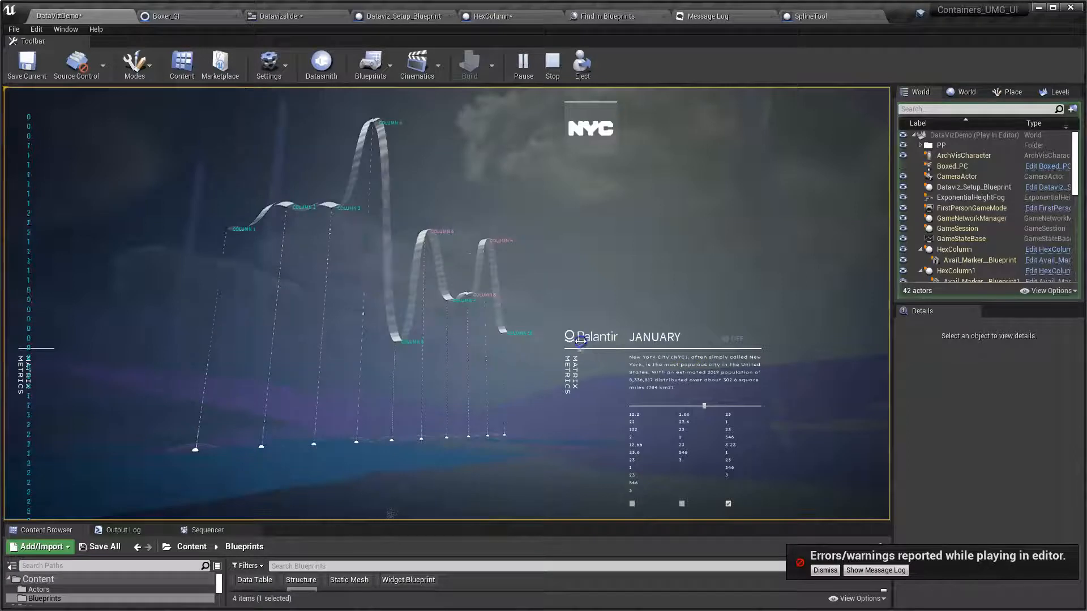
drag(580, 342, 663, 344)
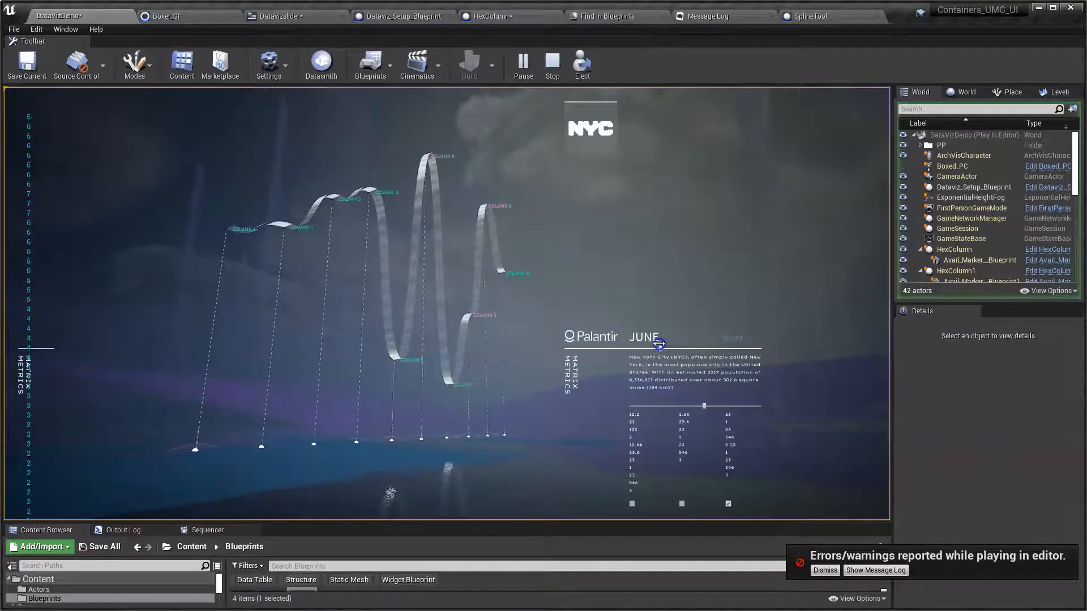
Stop the play session and inspect the SplineTool blueprint's Spline component settings and event graph.
click(834, 18)
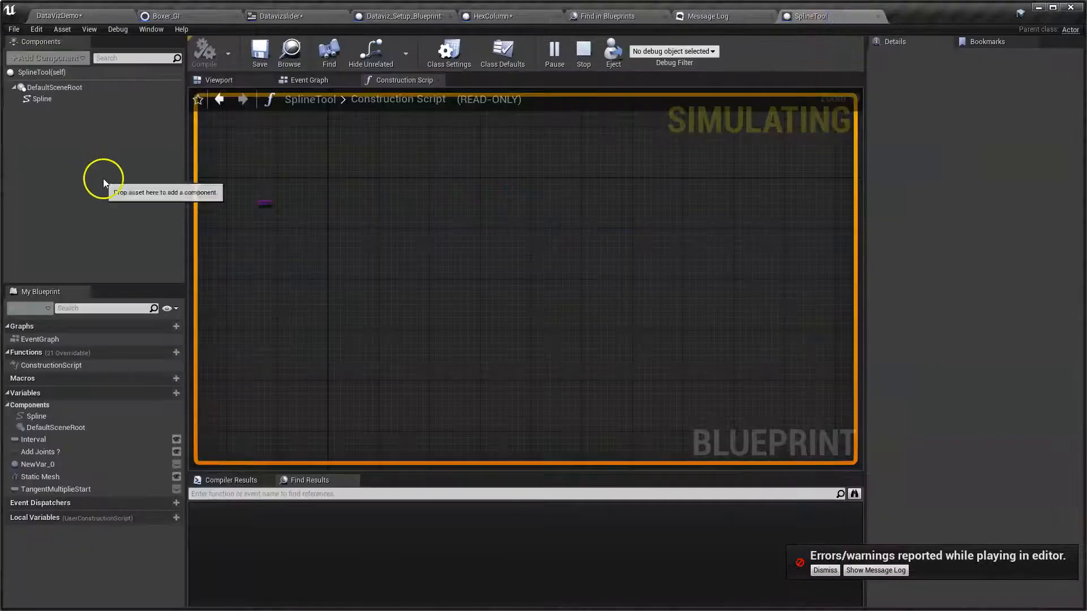
click(583, 54)
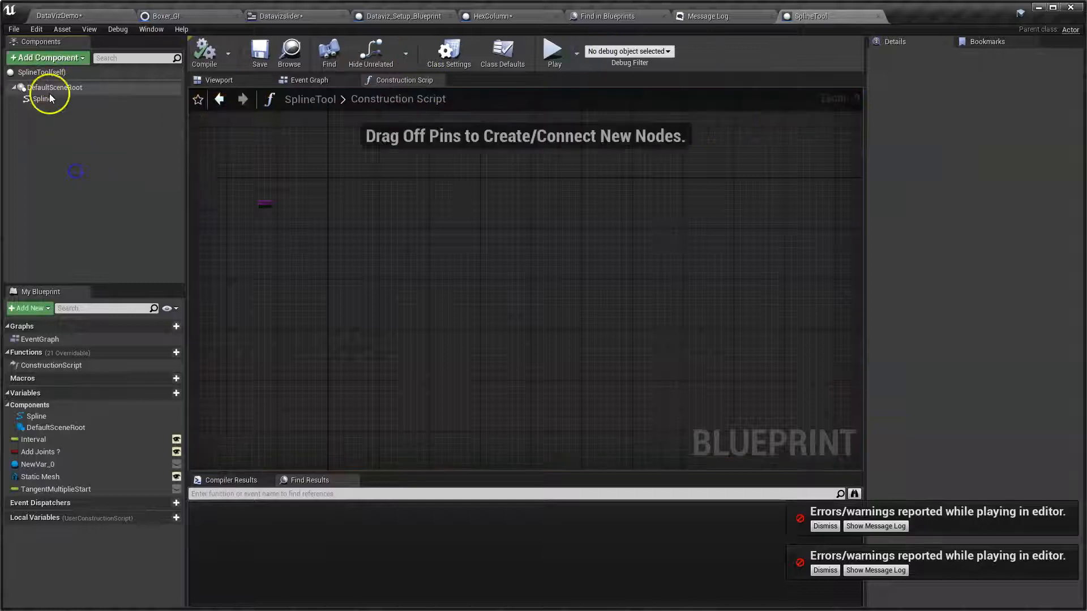
click(49, 100)
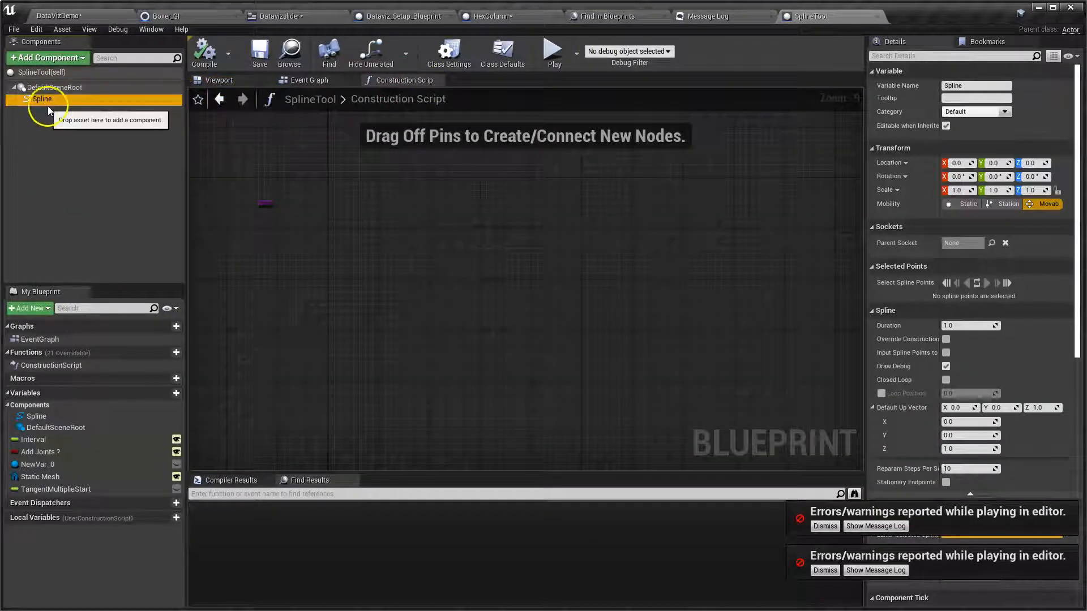
scroll(1019, 346, down, 5)
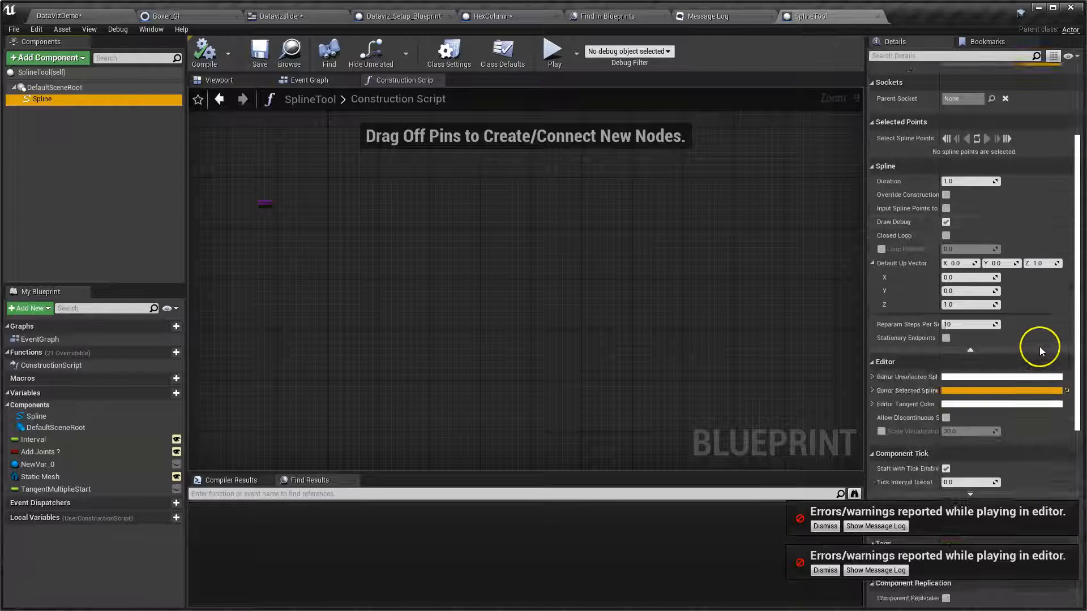
click(309, 80)
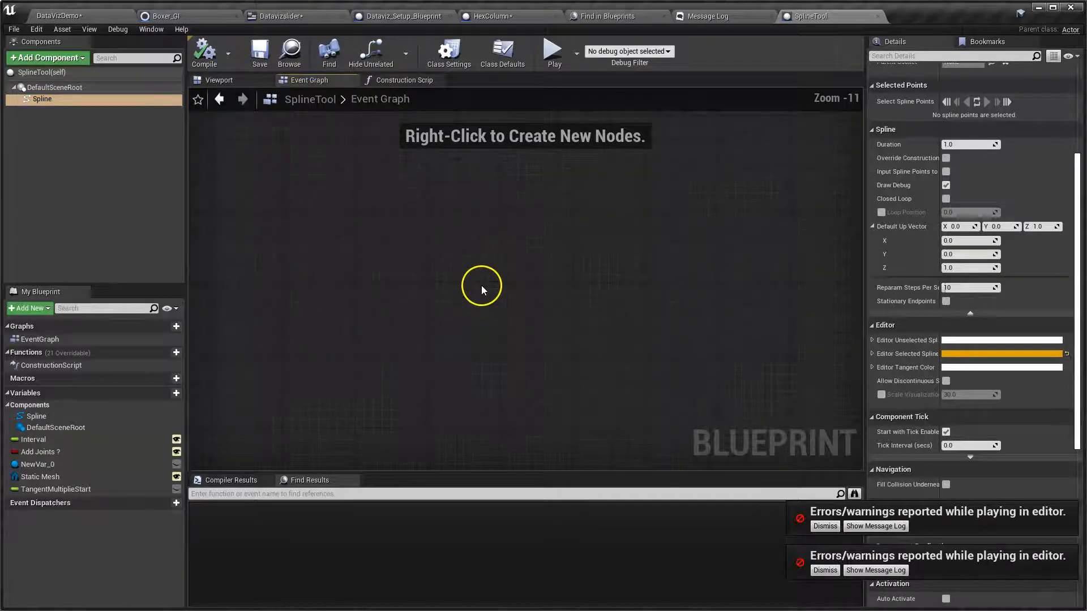
Examine the Spline Option Related group in the Dataviz_Setup_Blueprint event graph, including its Create Initial Spline section.
click(403, 17)
scroll(521, 253, down, 6)
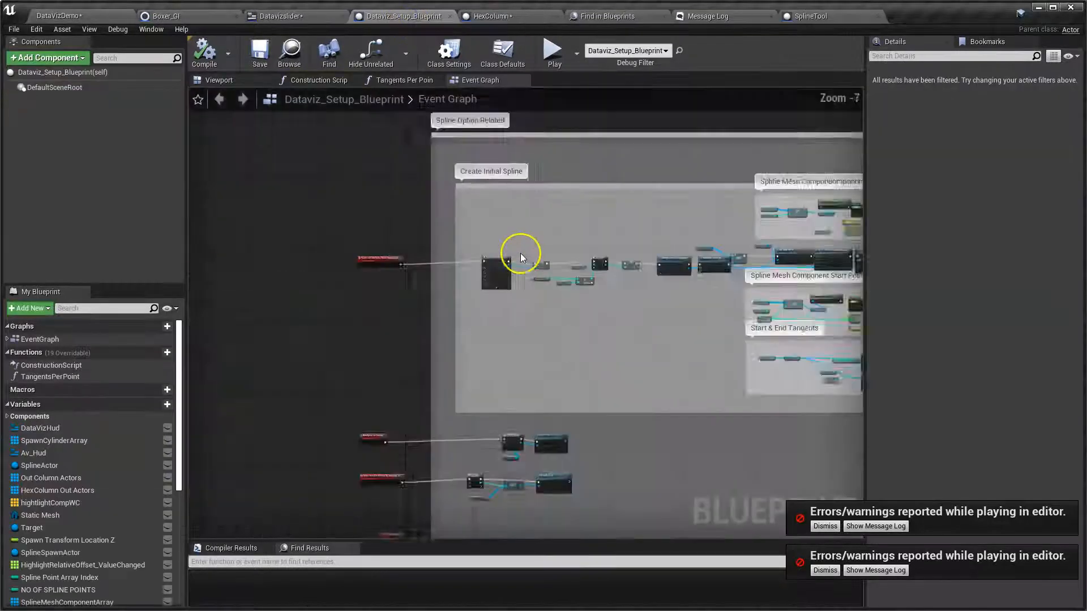
right_drag(561, 215, 410, 247)
scroll(399, 259, down, 4)
right_drag(505, 302, 417, 259)
click(389, 236)
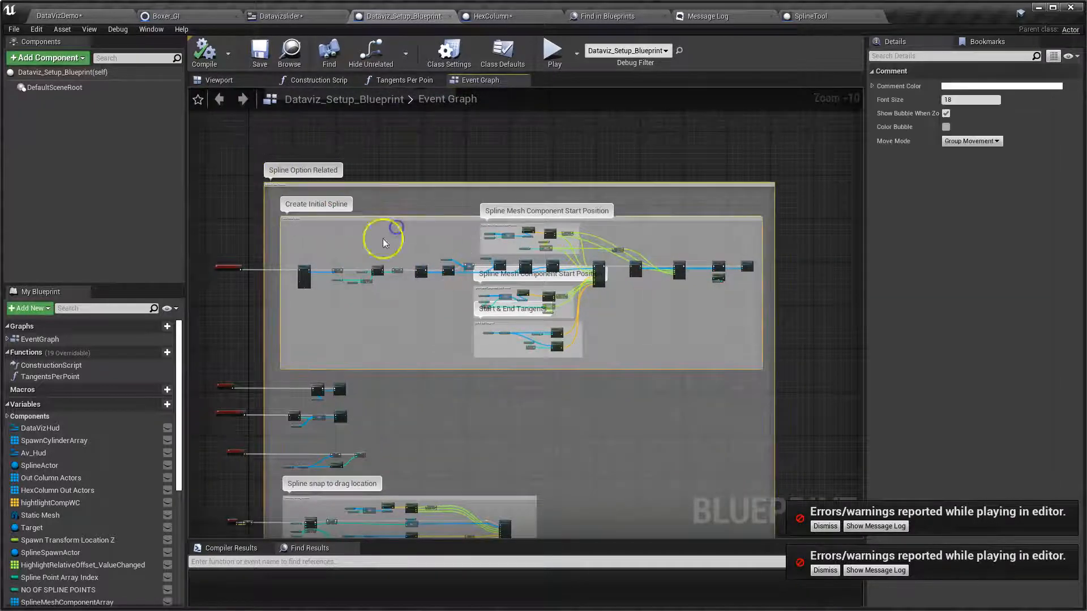
click(249, 214)
right_drag(469, 437, 493, 444)
scroll(447, 276, up, 6)
scroll(448, 277, down, 6)
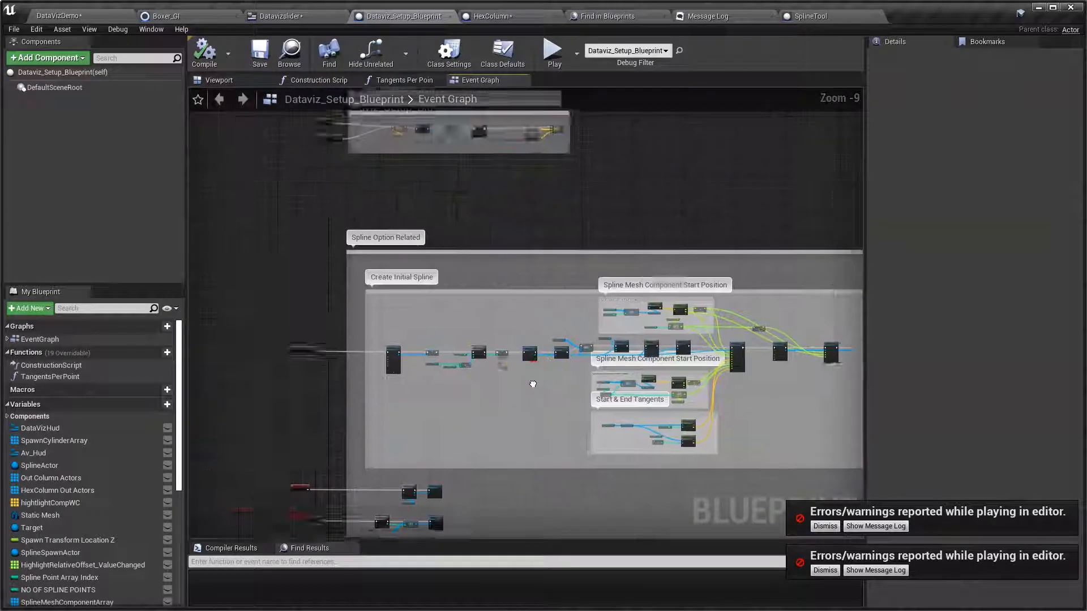